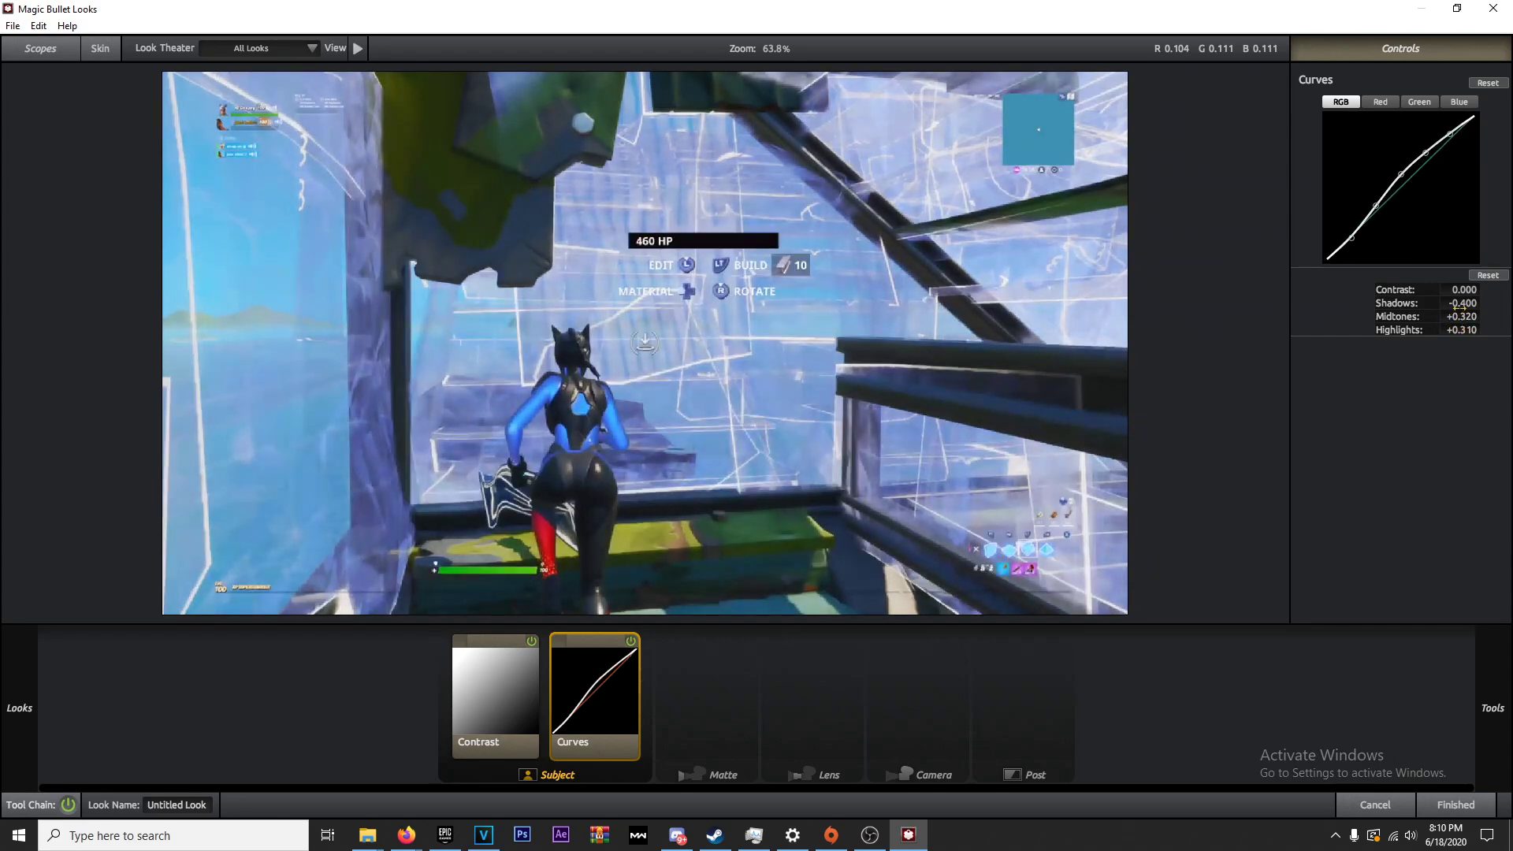
# Try raising the Curves highlights to +9.980 and undo the change
pyautogui.moveTo(1445, 329); pyautogui.dragTo(1459, 330)
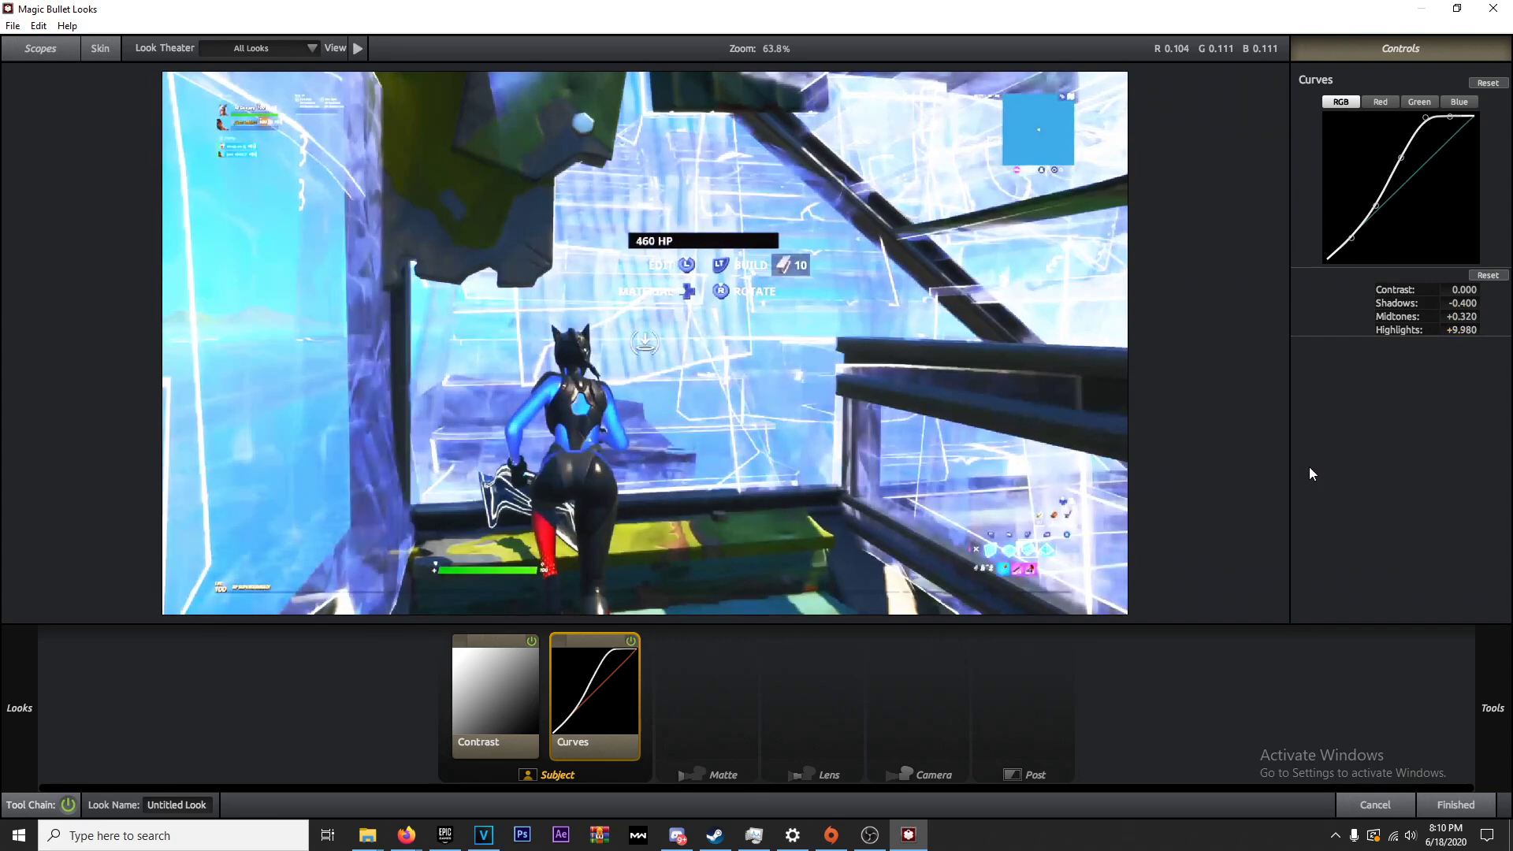
pyautogui.hotkey('ctrl', 'z')
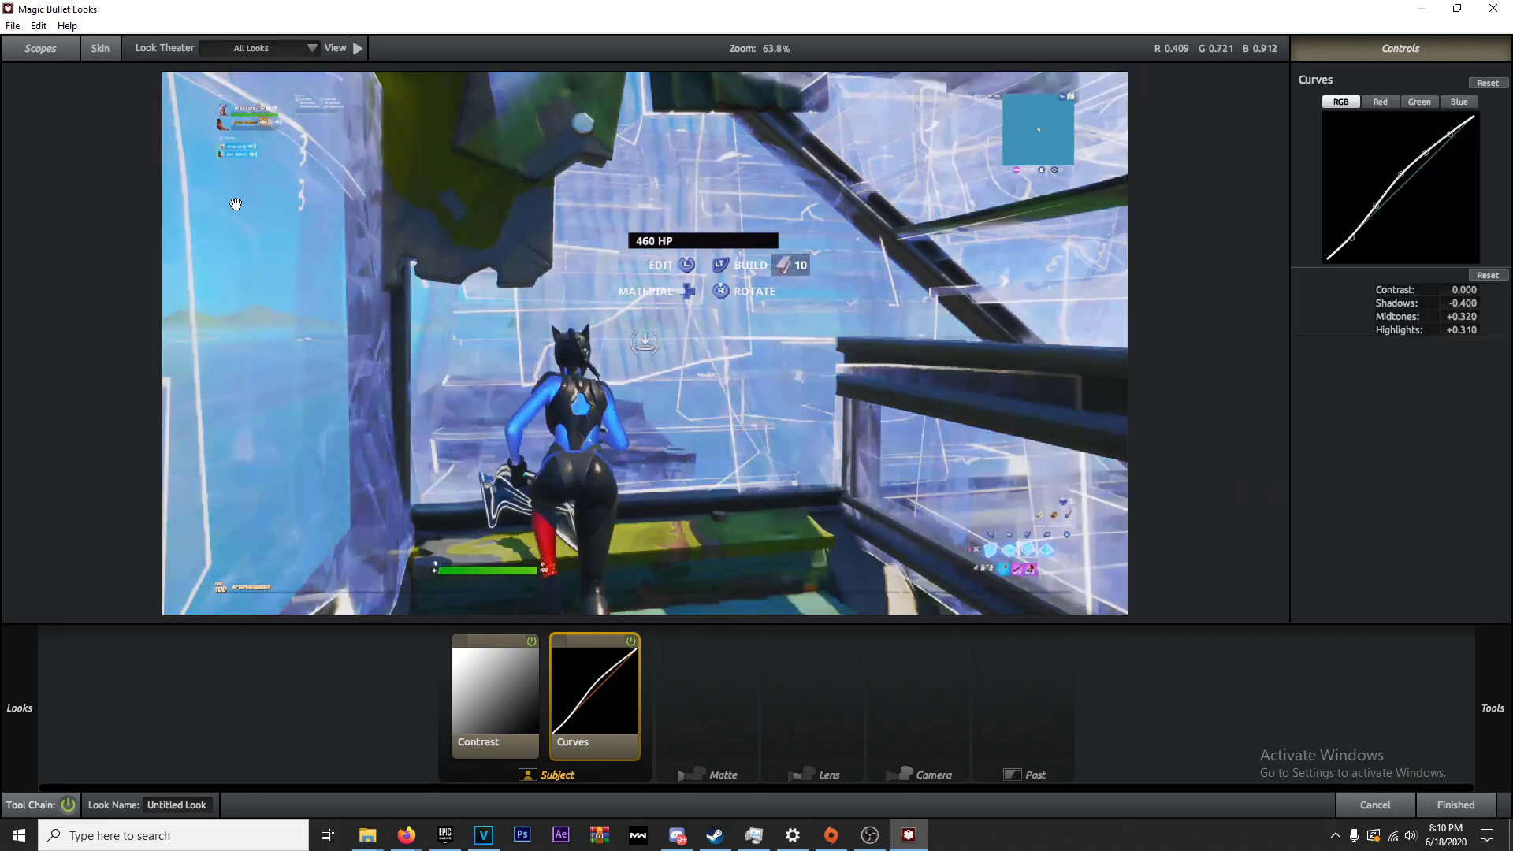
# Compare the image with the Contrast and Curves effects switched off and back on
pyautogui.click(631, 640)
pyautogui.click(533, 642)
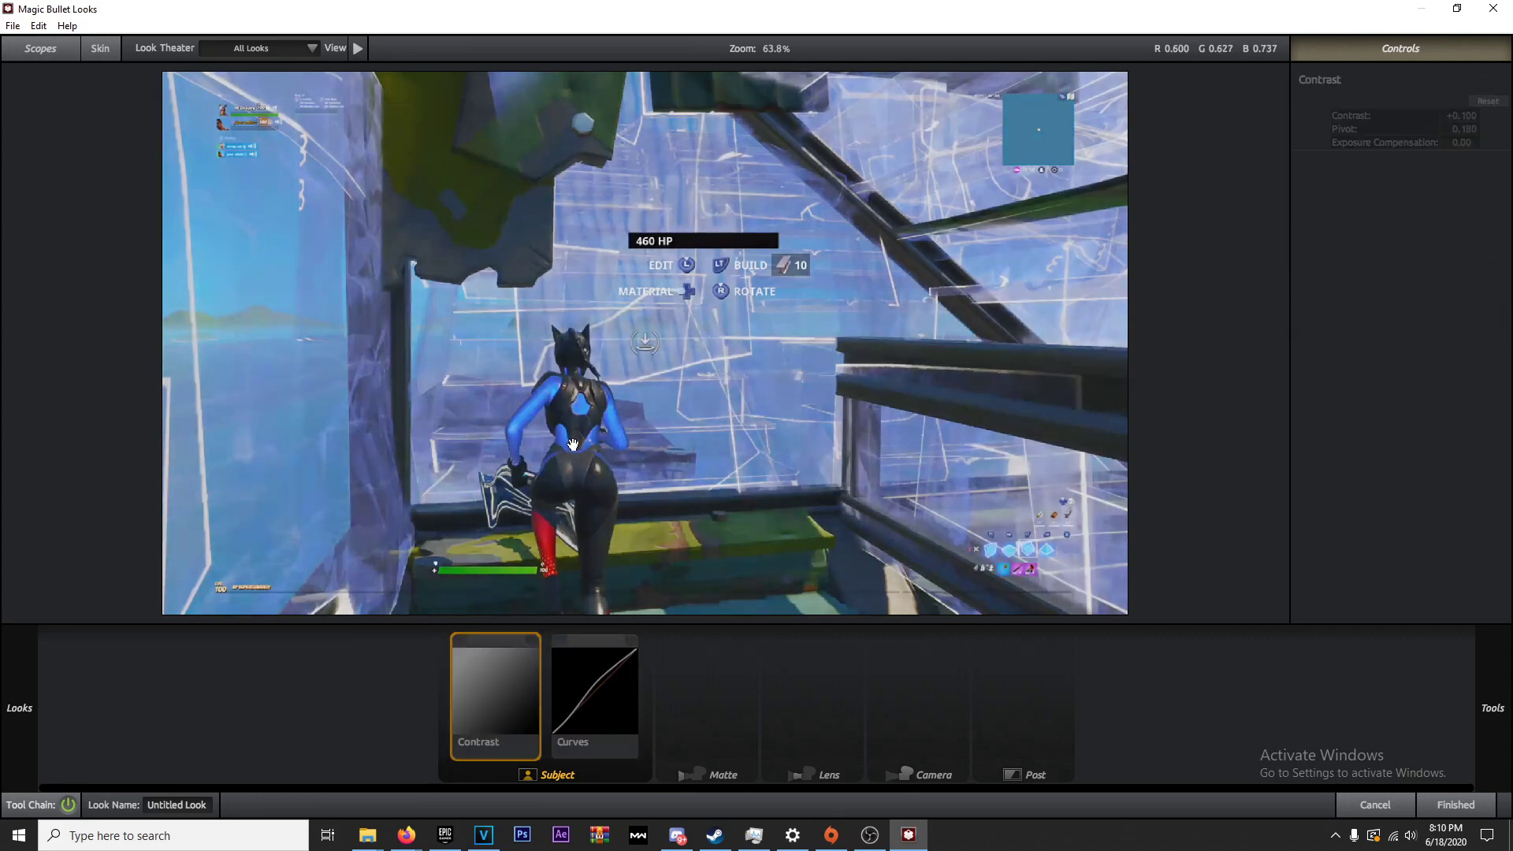
pyautogui.click(531, 640)
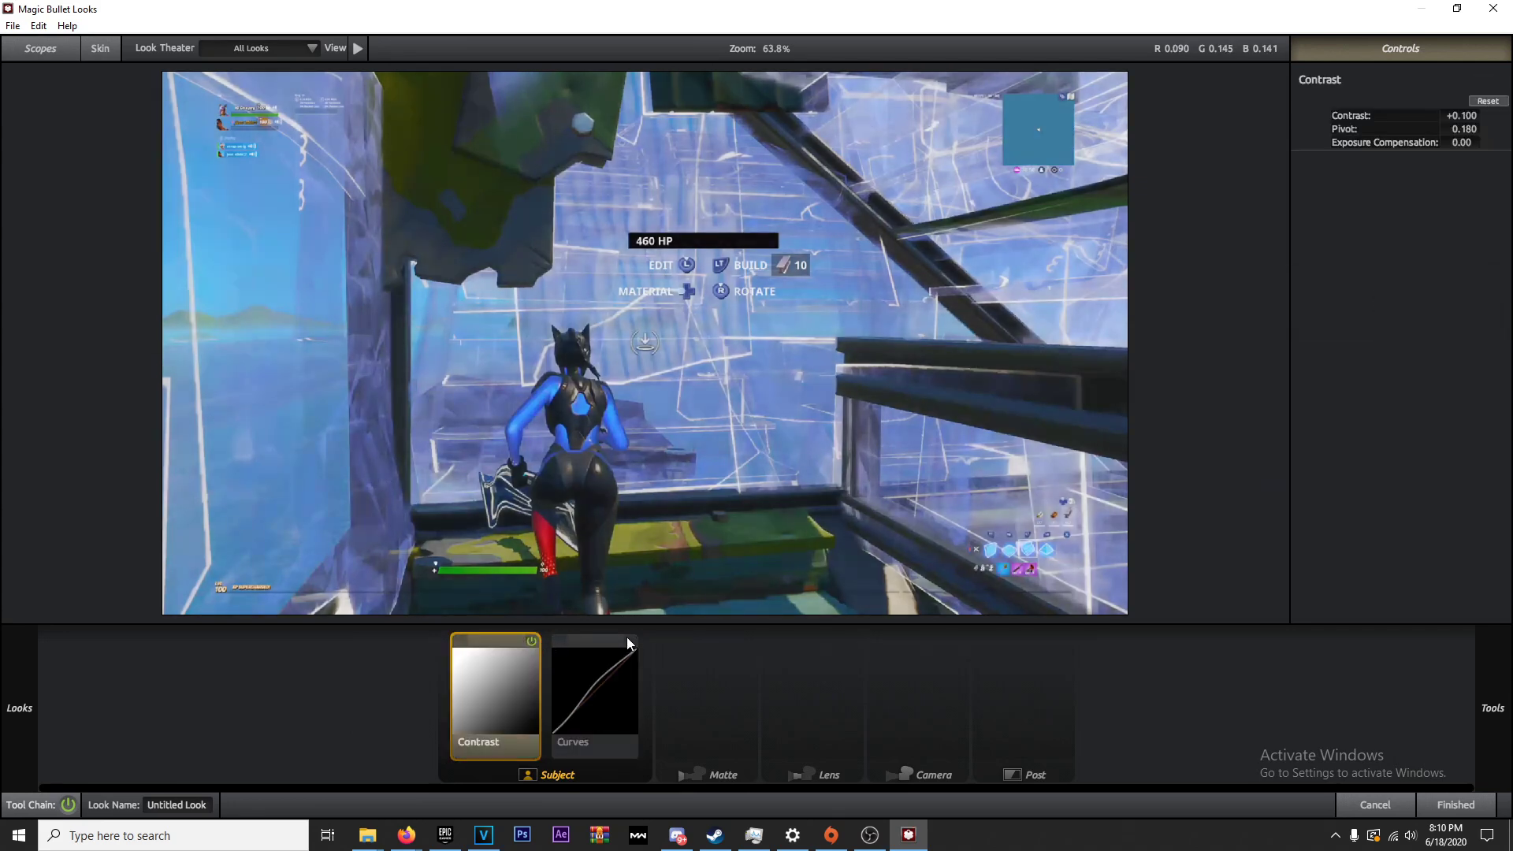
pyautogui.click(631, 640)
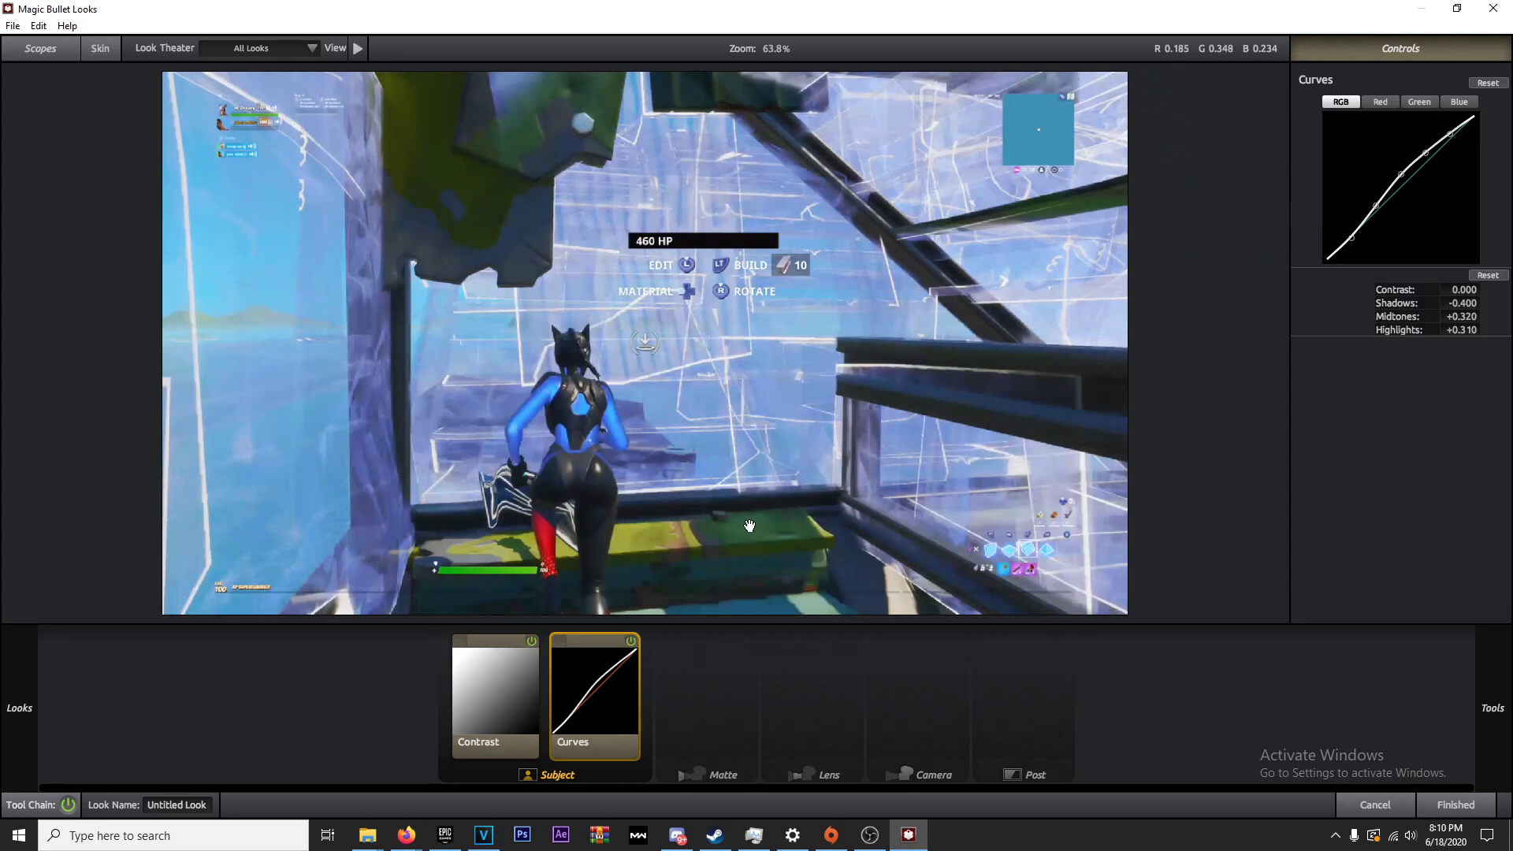
pyautogui.click(531, 643)
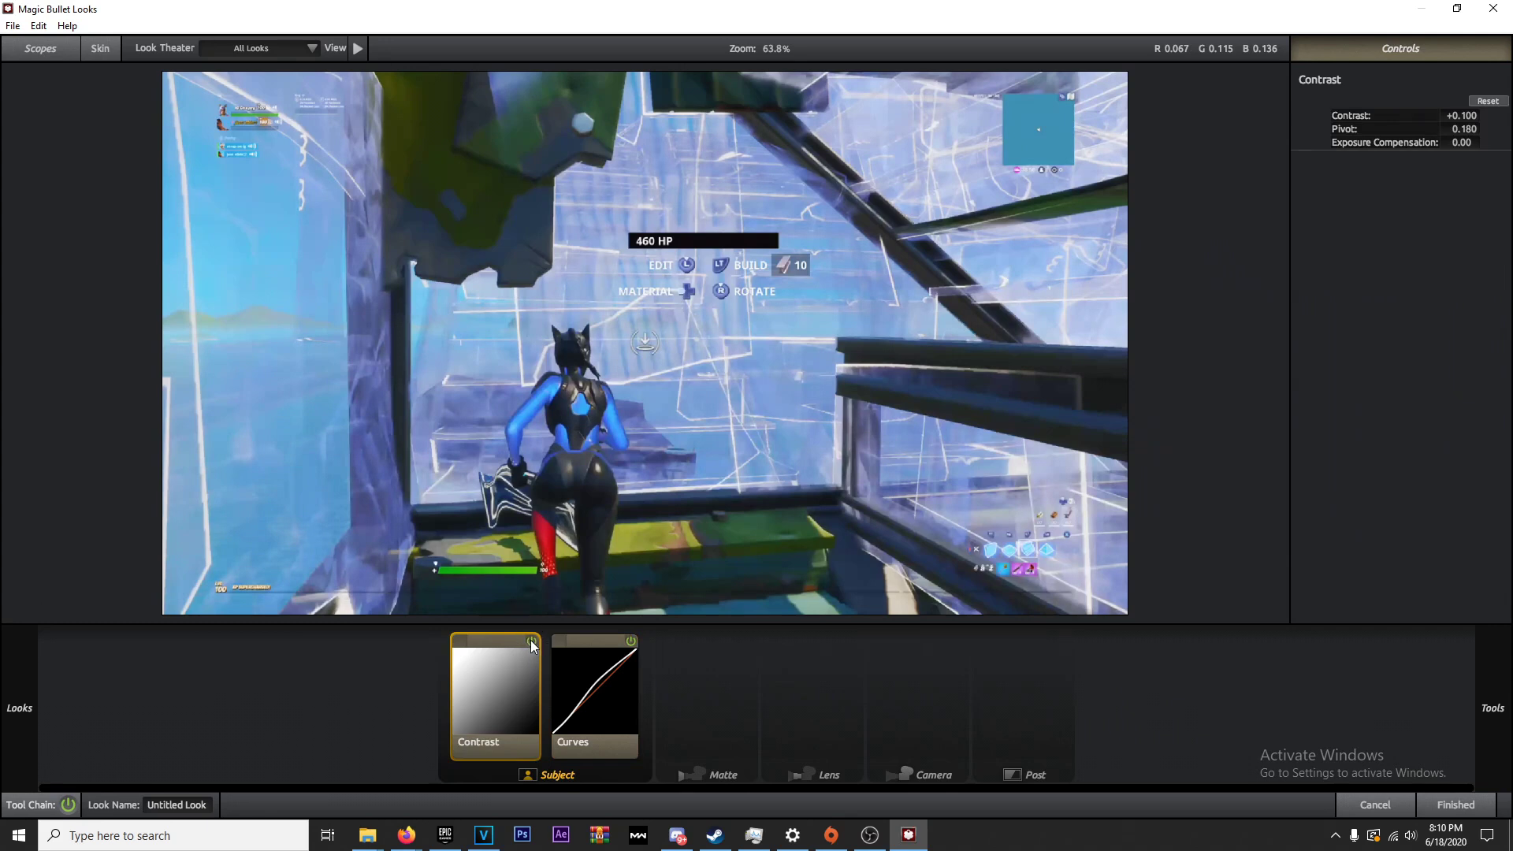
pyautogui.click(532, 641)
pyautogui.click(532, 641)
pyautogui.moveTo(1499, 670)
pyautogui.click(1226, 608)
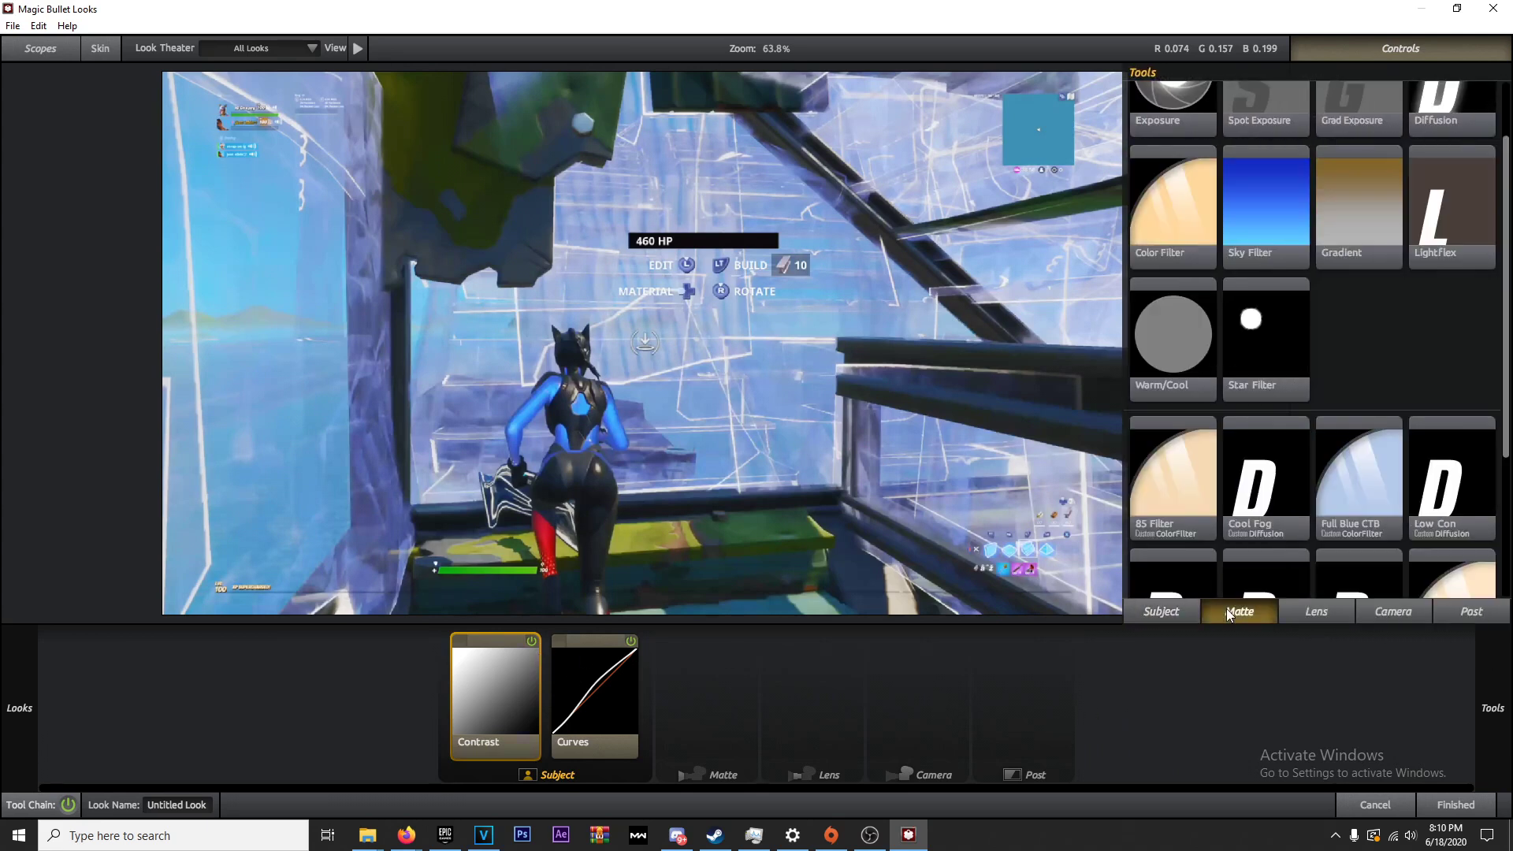
pyautogui.scroll(1, 1265, 569)
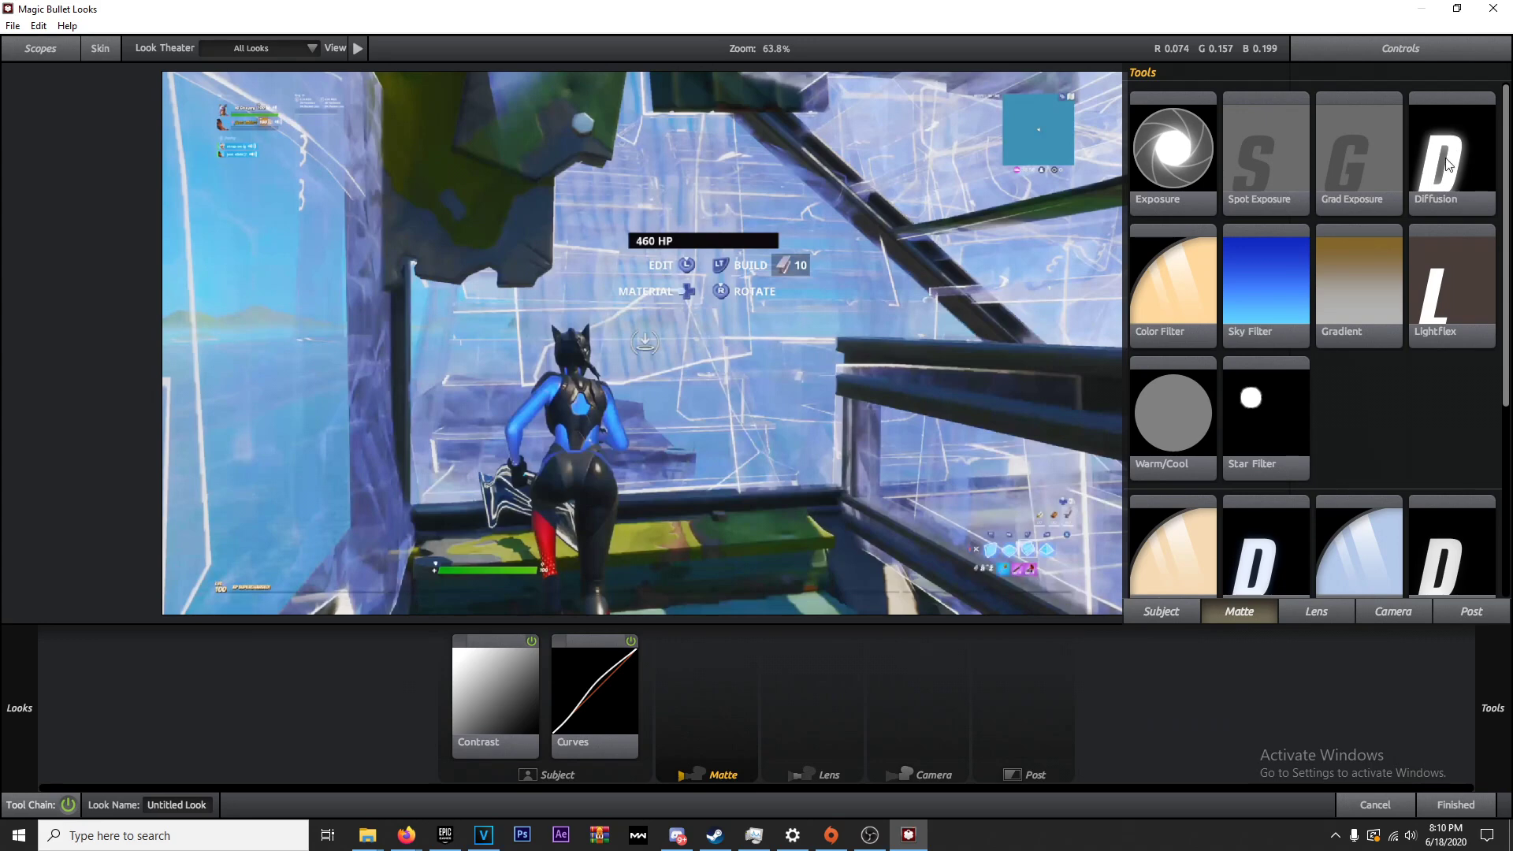
# Try the Edge Softness lens effect with its aspect widened to 3.120 and remove it from the tool chain
pyautogui.click(1329, 615)
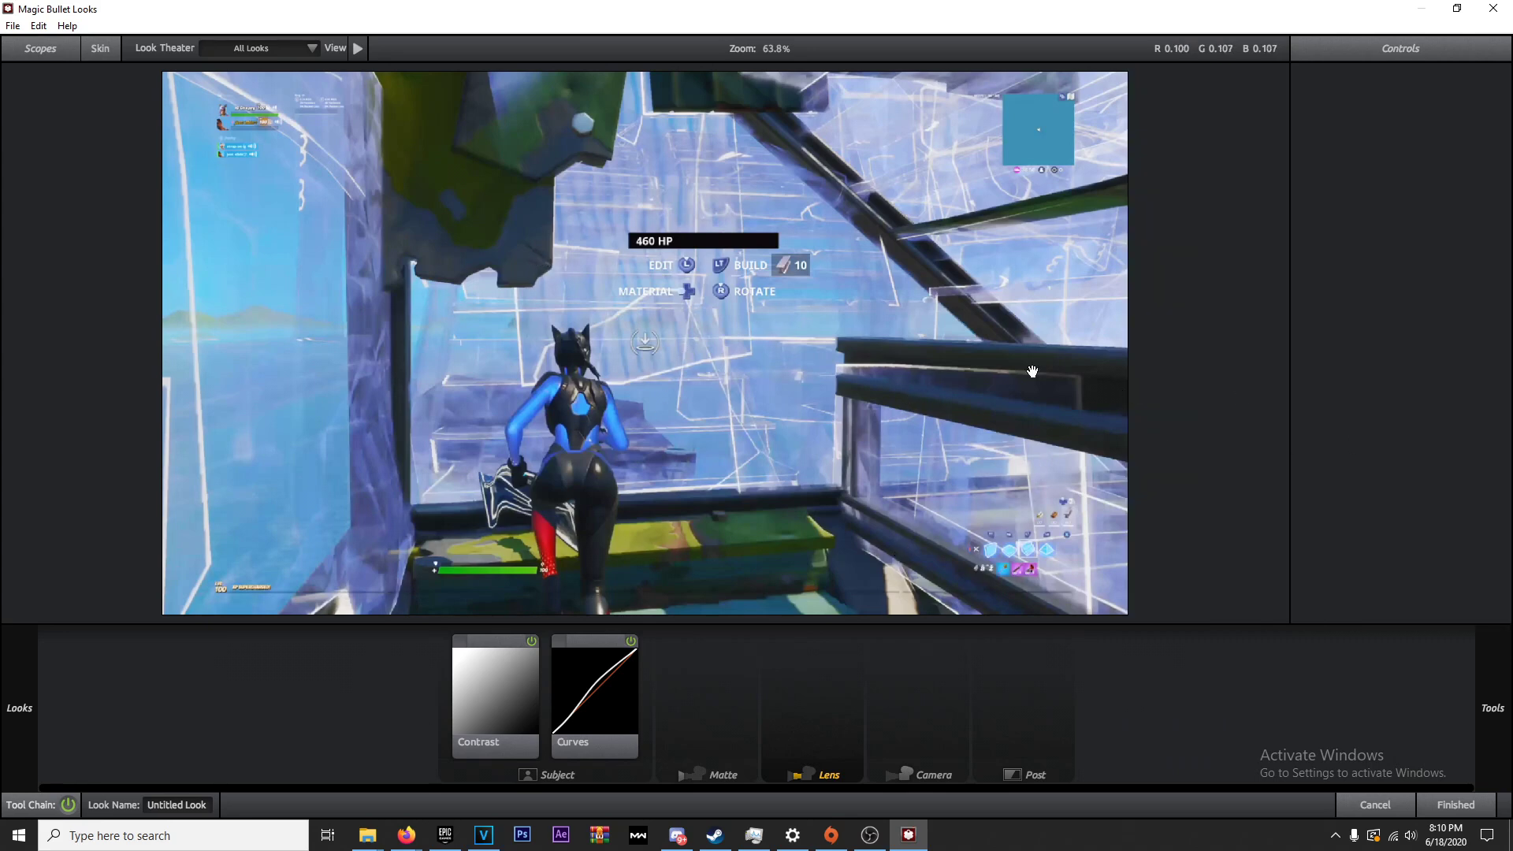
pyautogui.moveTo(1507, 651)
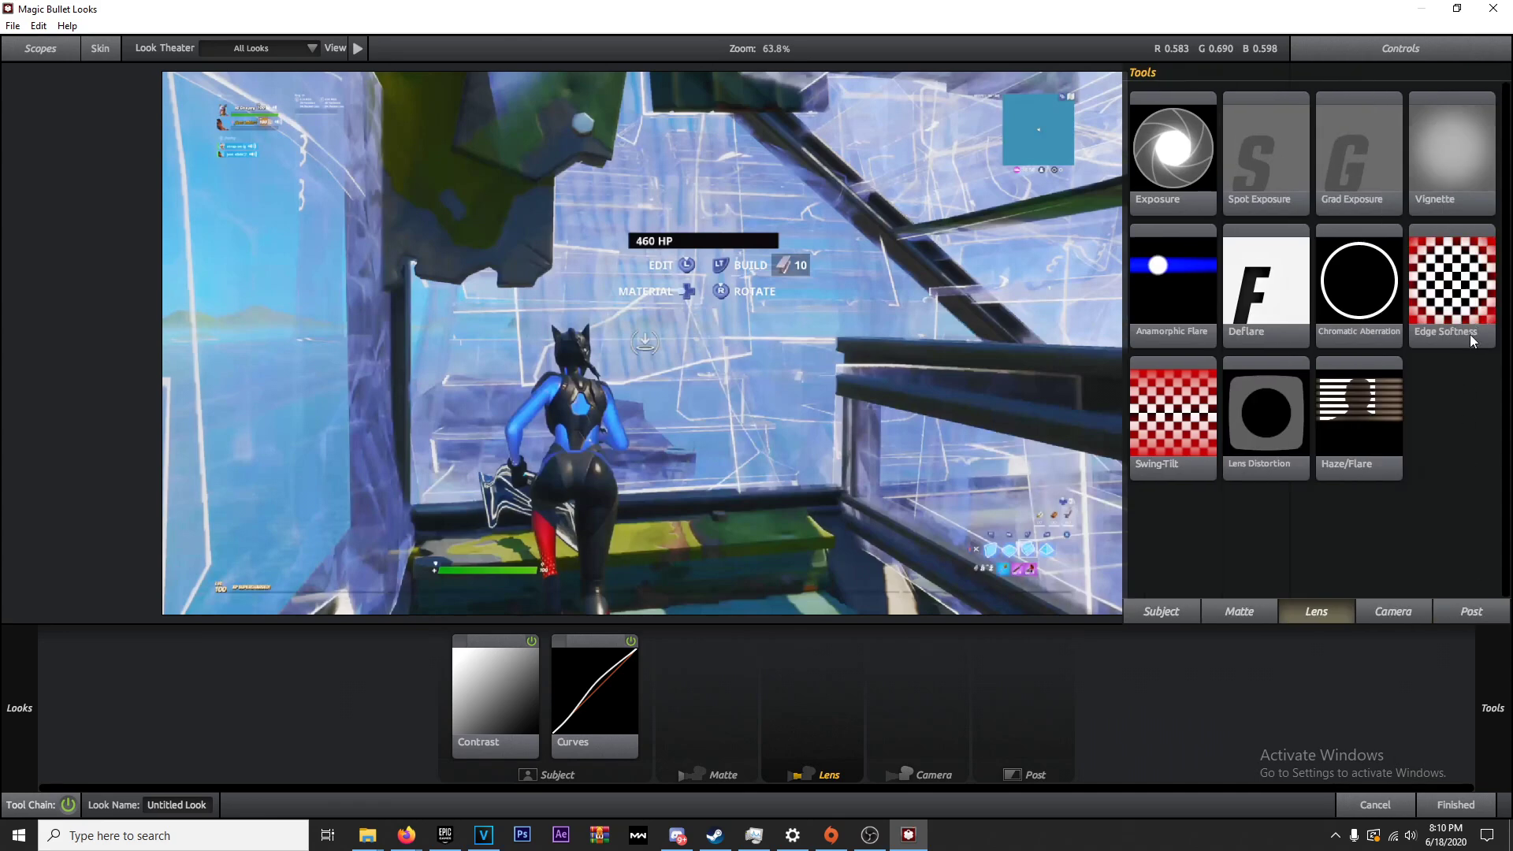
pyautogui.doubleClick(1463, 306)
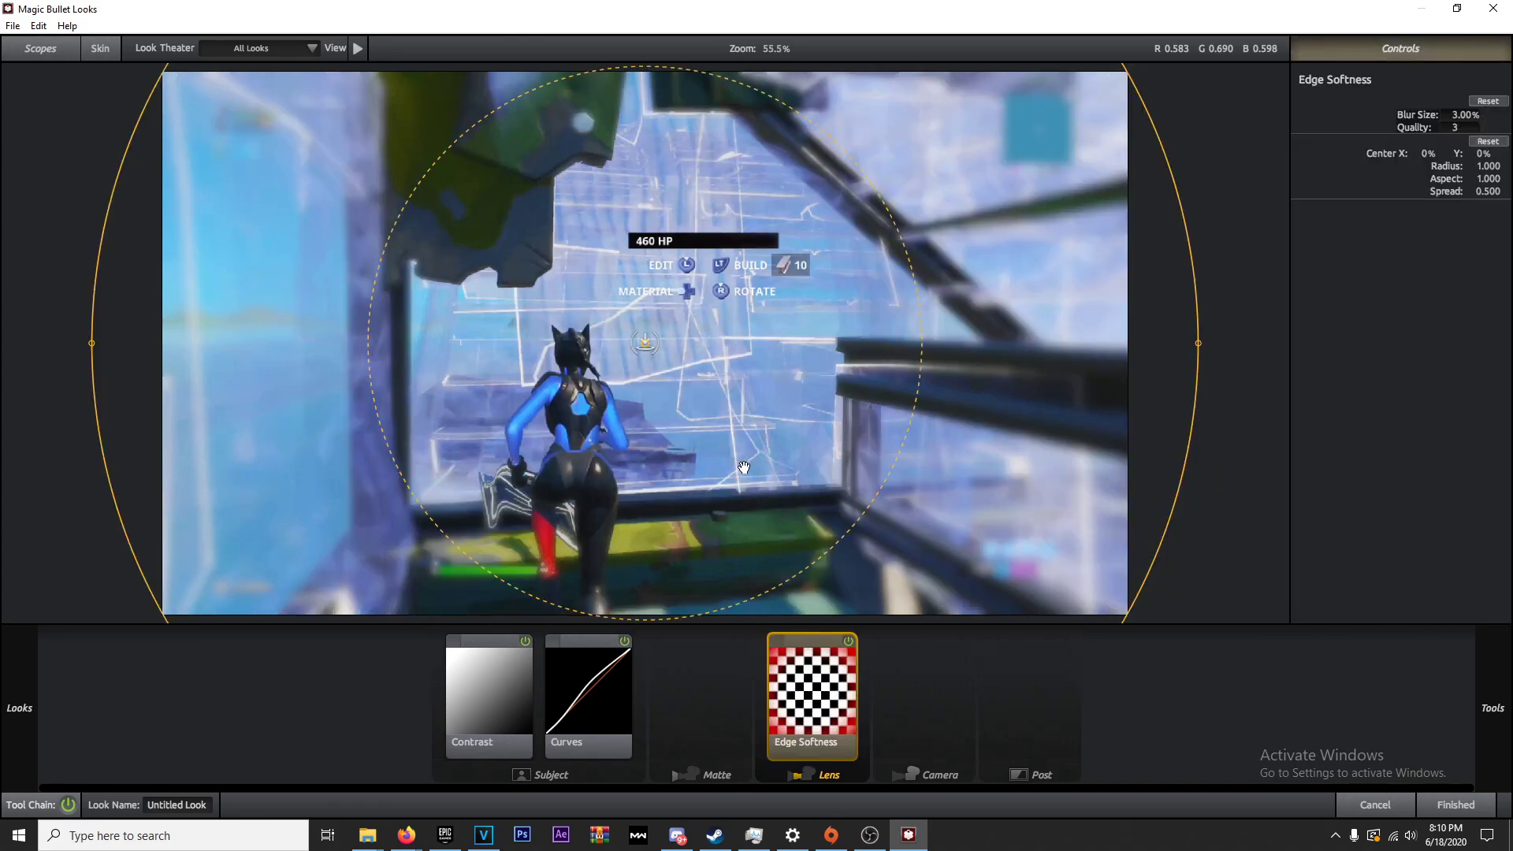
pyautogui.scroll(-3, 744, 468)
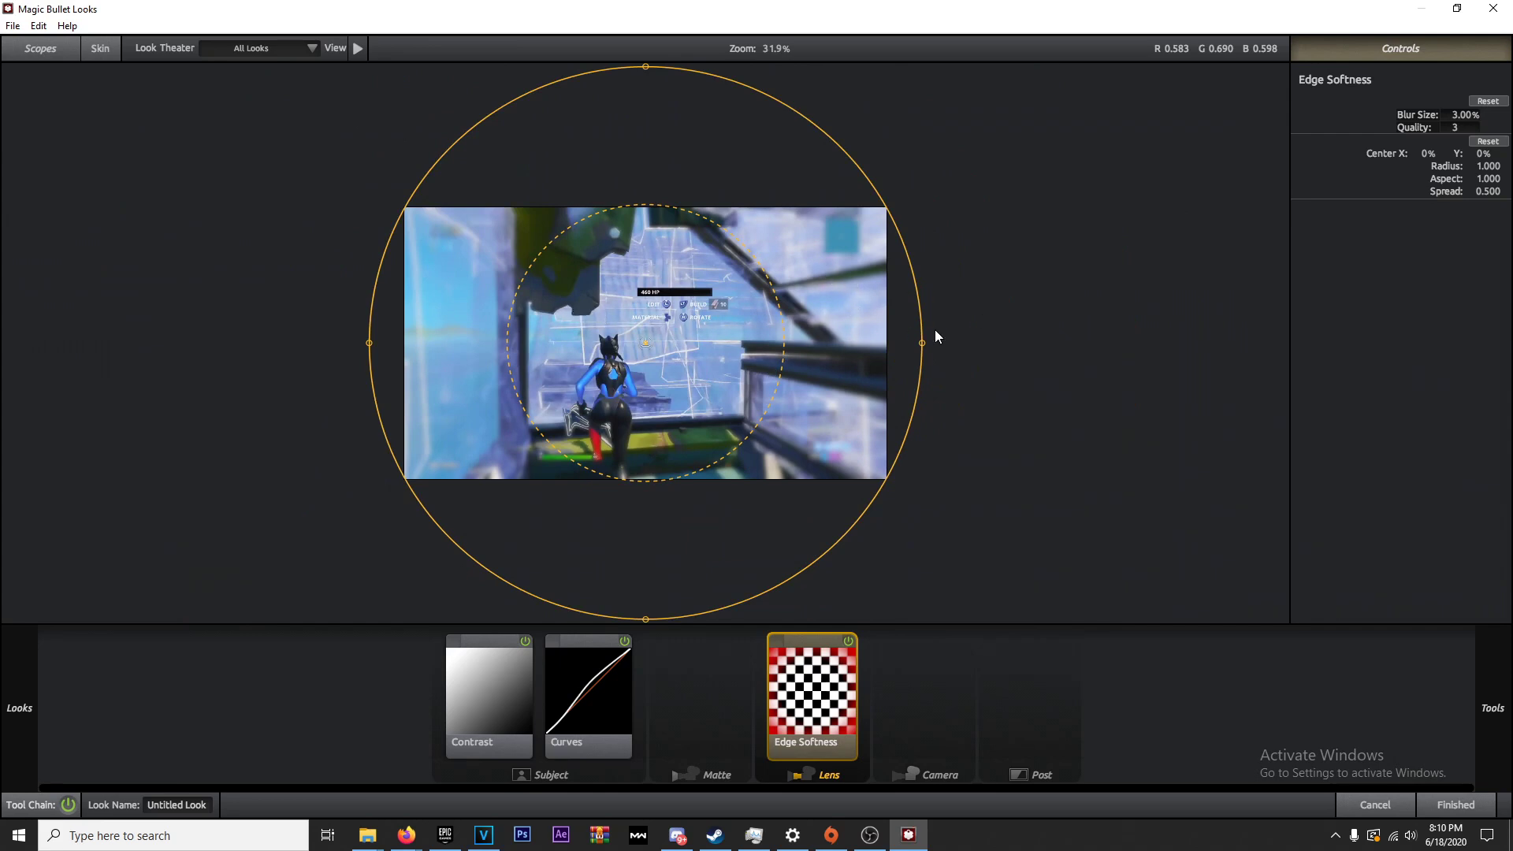
pyautogui.moveTo(922, 344); pyautogui.dragTo(1507, 345)
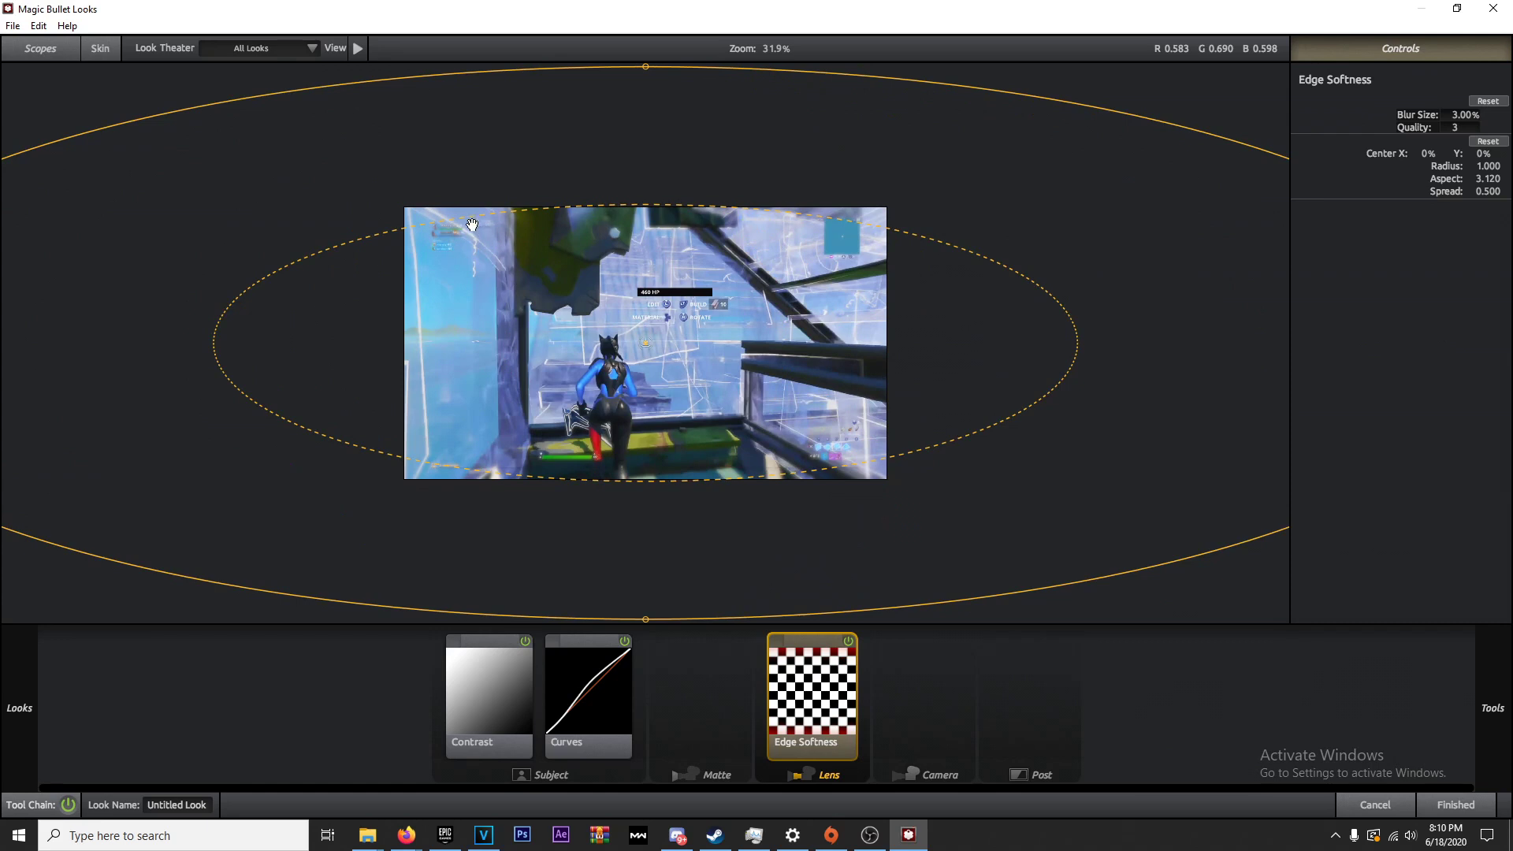
pyautogui.scroll(3, 600, 404)
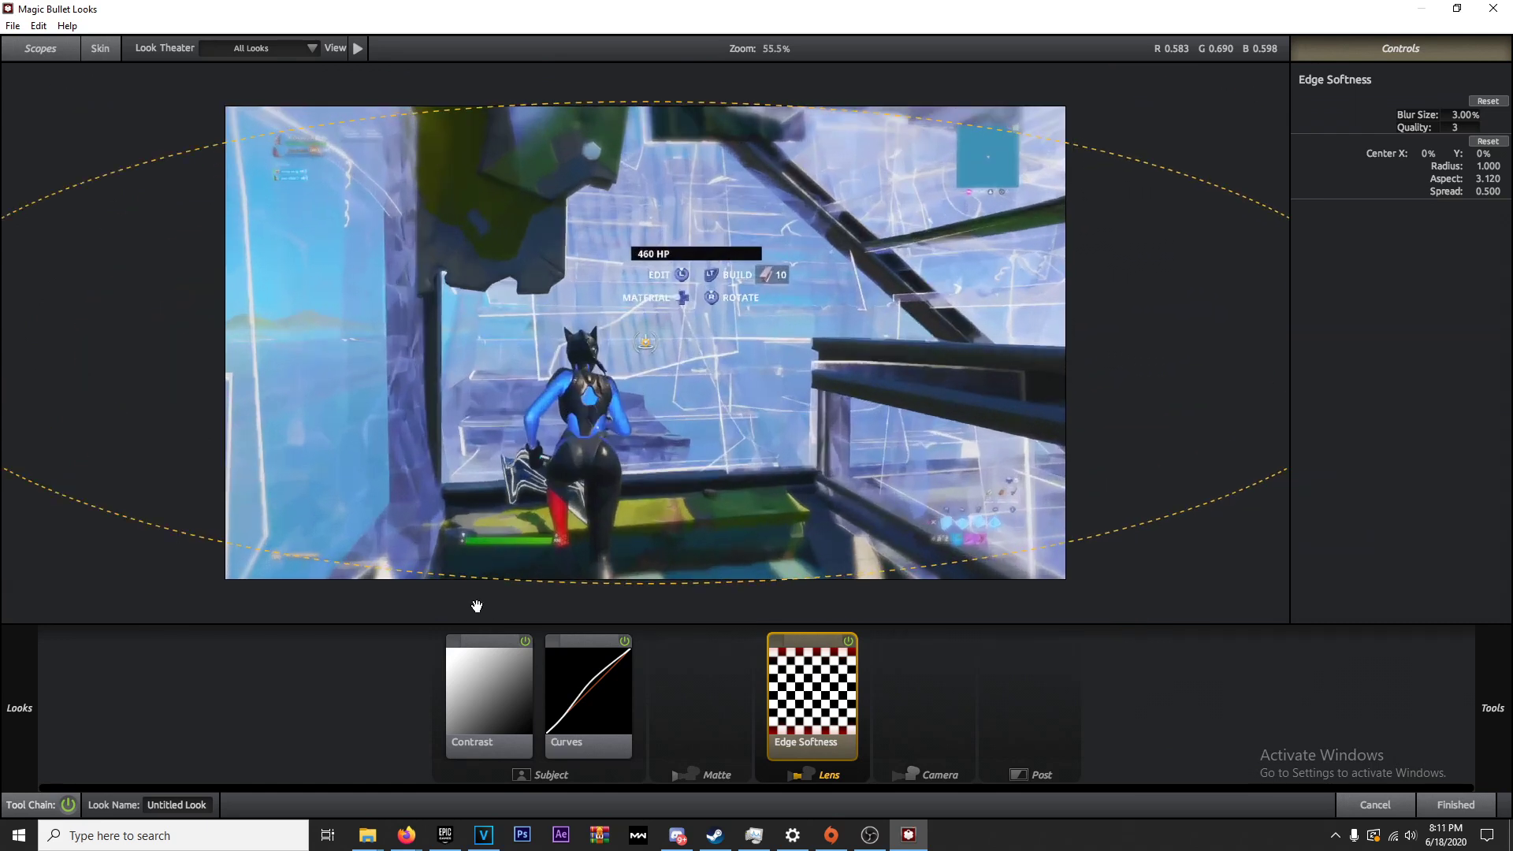
pyautogui.moveTo(808, 713); pyautogui.dragTo(1376, 413)
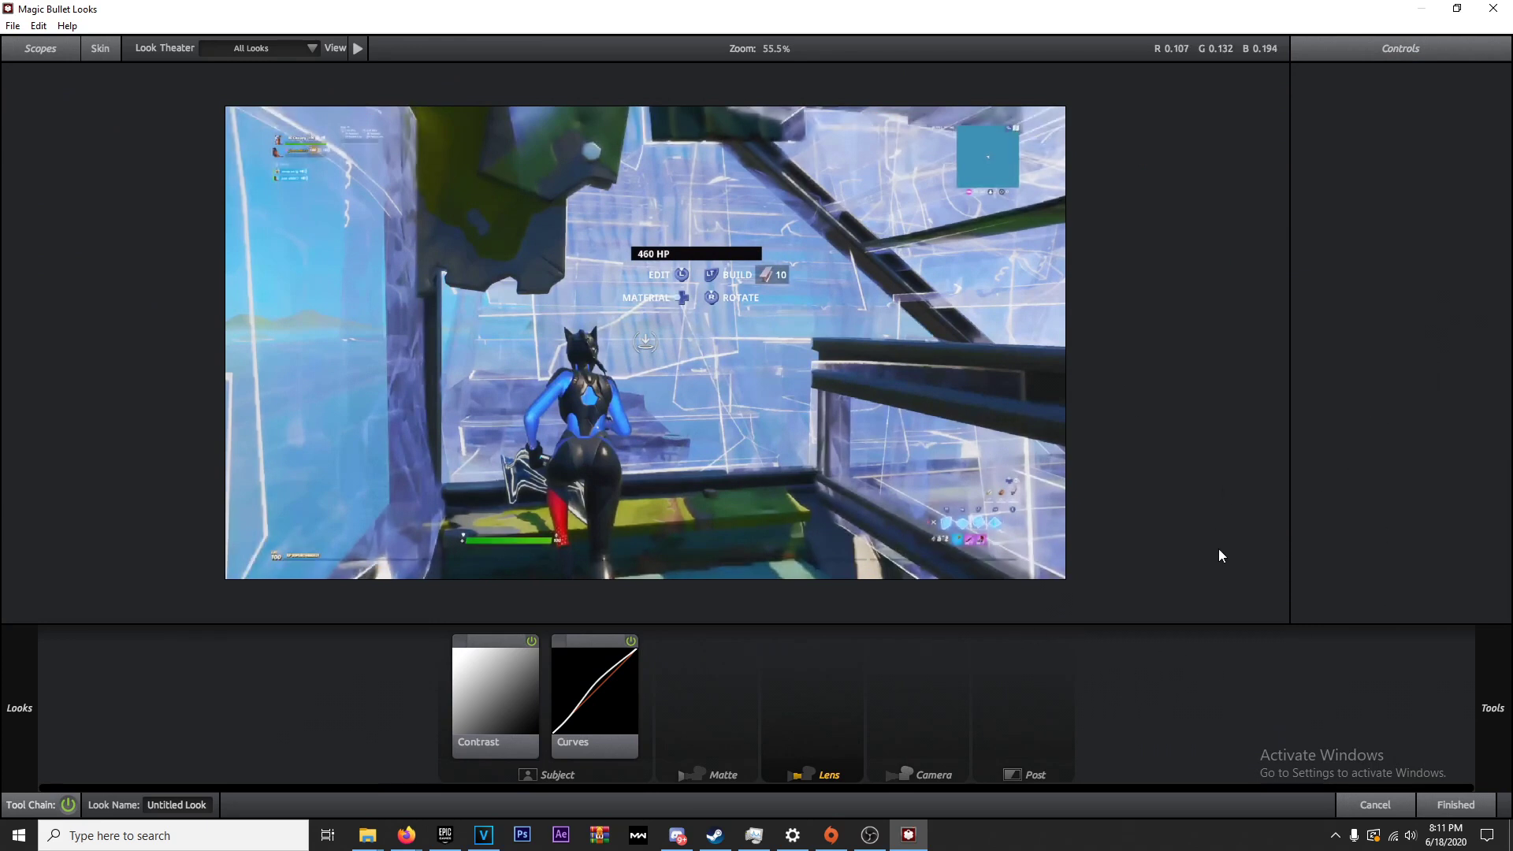
# Add the Haze/Flare lens effect with 27% spillage and 38% reach
pyautogui.moveTo(1507, 692)
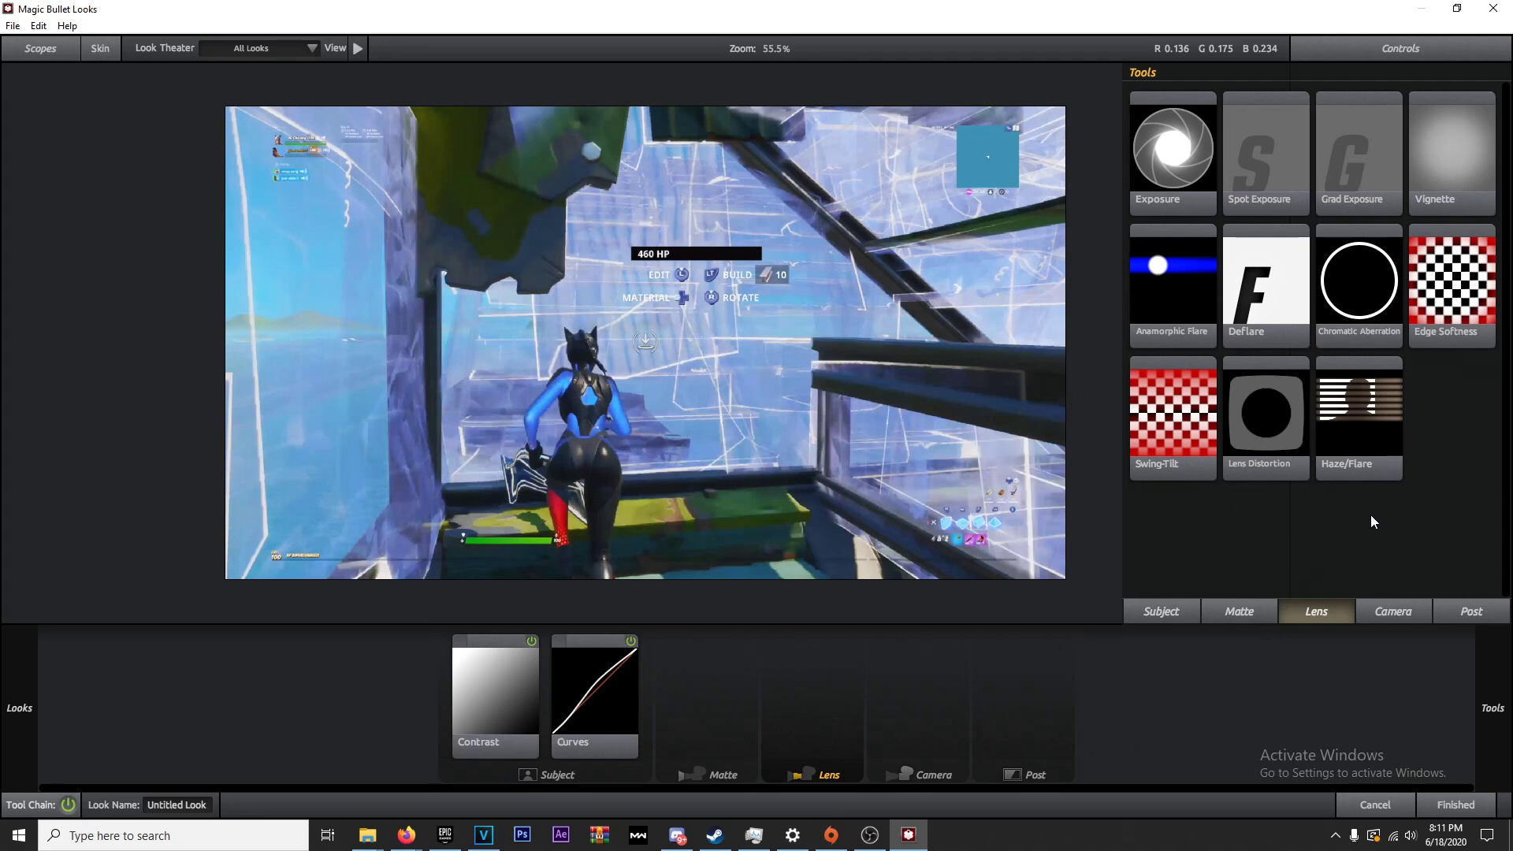
pyautogui.doubleClick(1353, 448)
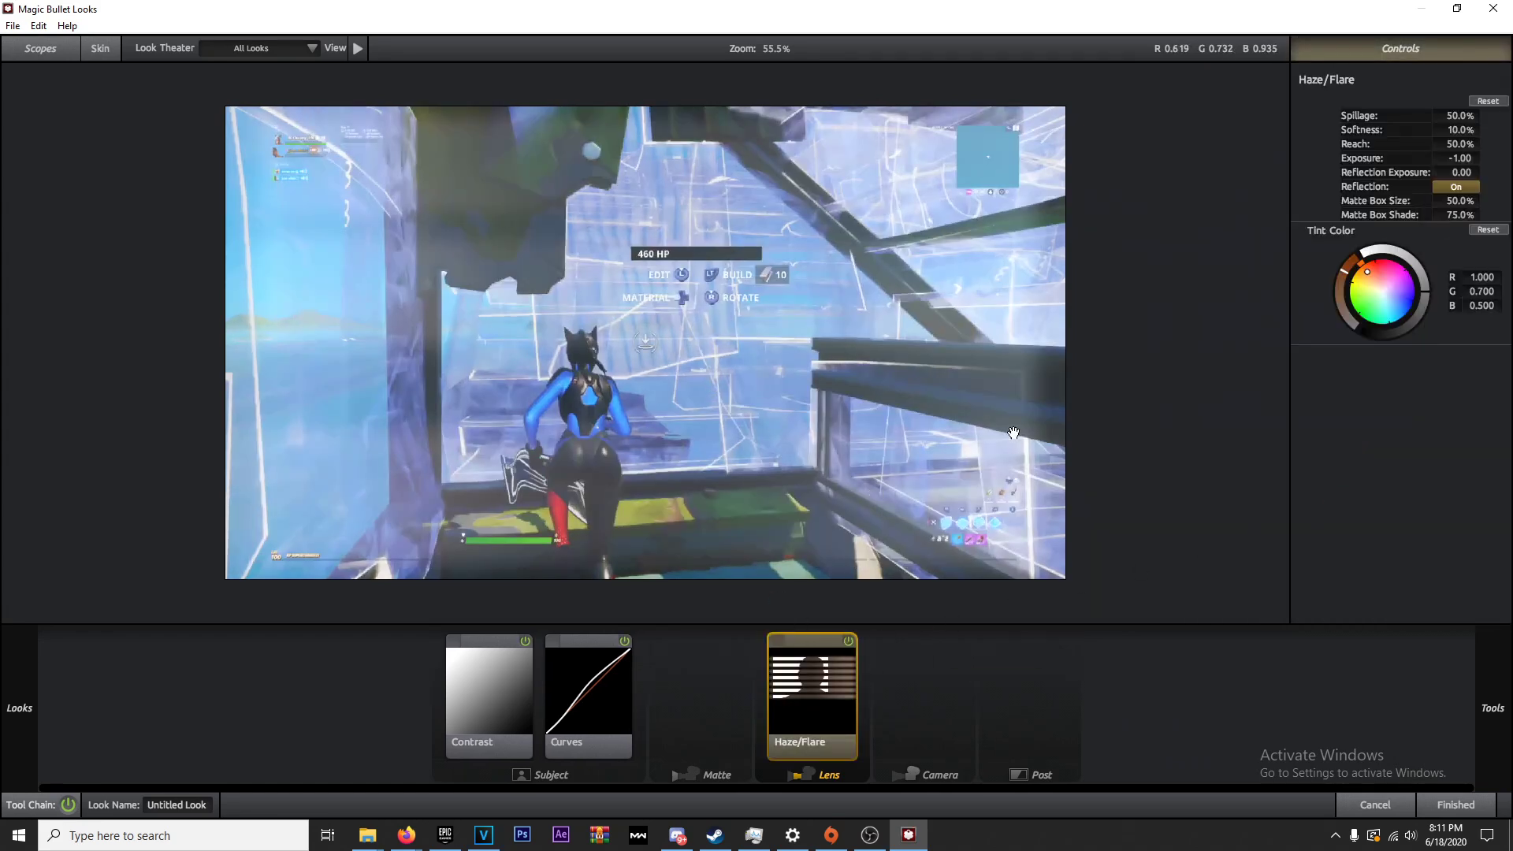
pyautogui.click(1453, 115)
pyautogui.write('29')
pyautogui.press('Return')
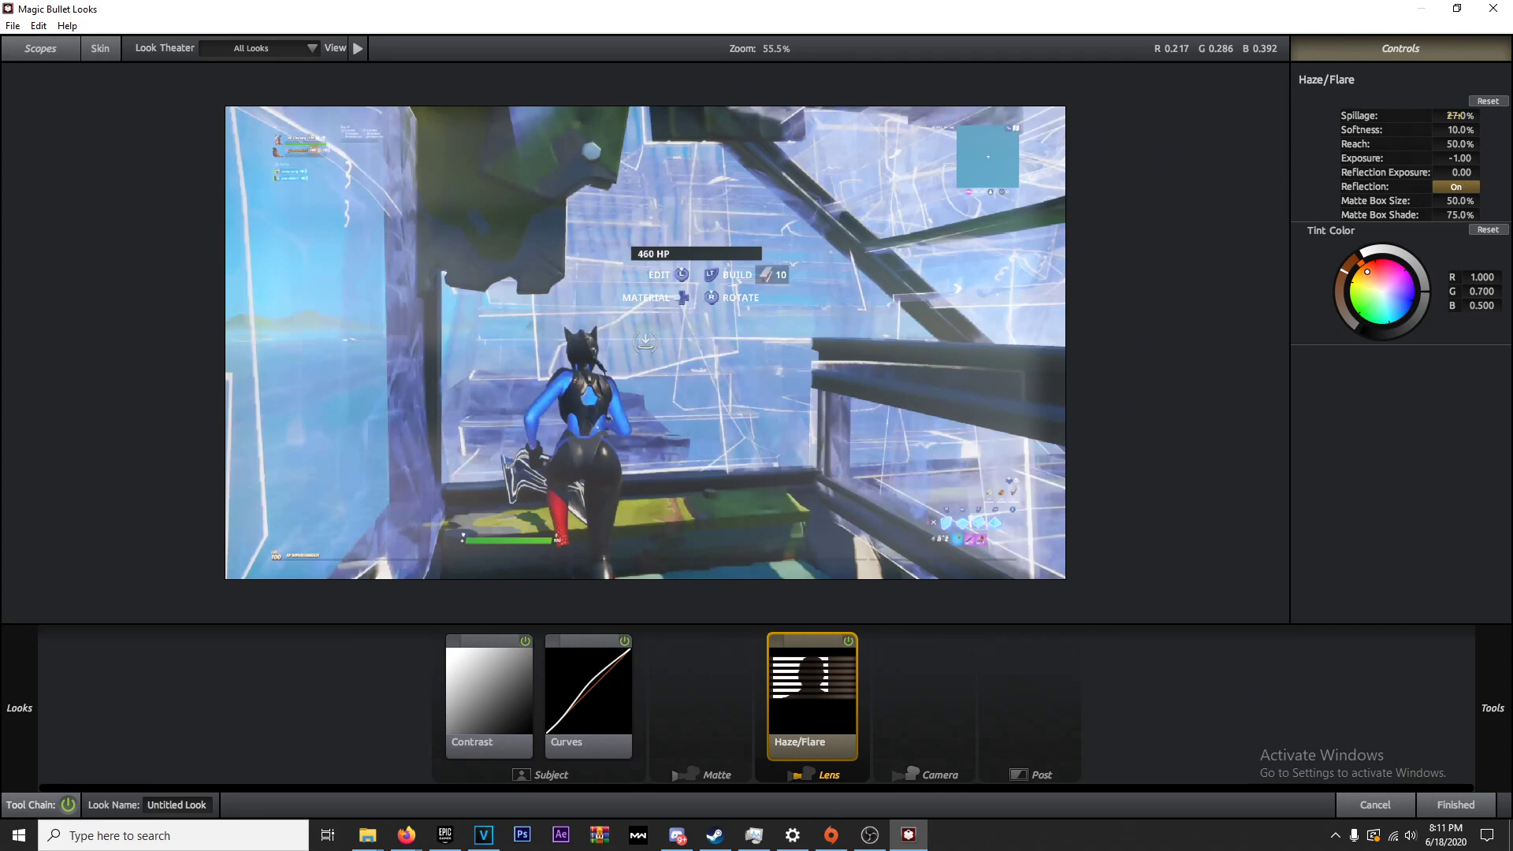
pyautogui.moveTo(1466, 146)
pyautogui.mouseDown()
pyautogui.moveTo(1432, 146)
pyautogui.moveTo(1487, 145)
pyautogui.moveTo(1435, 146)
pyautogui.moveTo(1456, 146)
pyautogui.mouseUp()
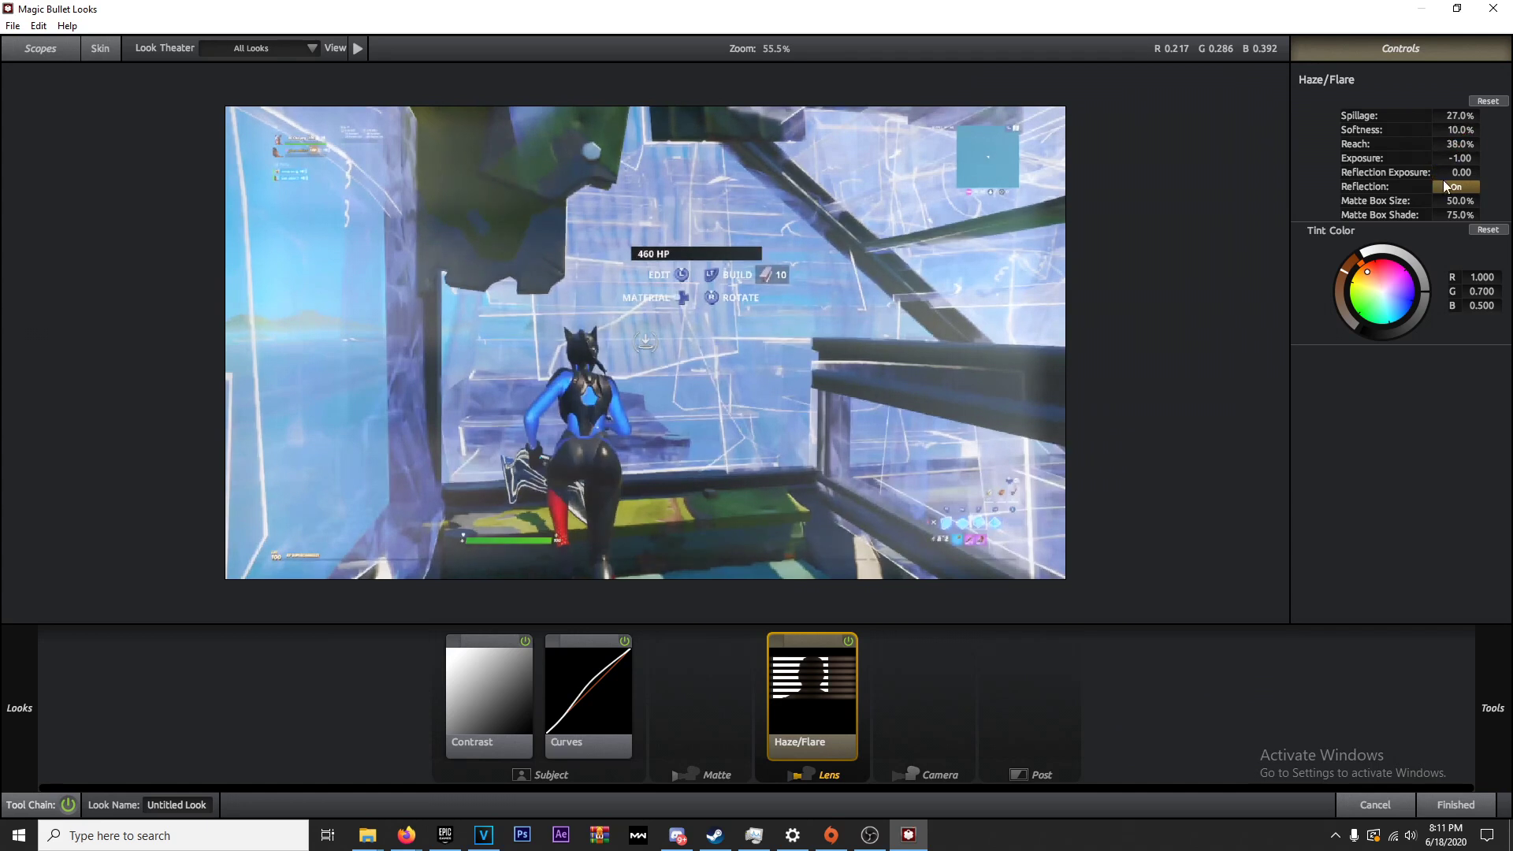
# Set the Haze/Flare tint to a bright purple of about R 1.371, G 0.270, B 1.573
pyautogui.click(1408, 292)
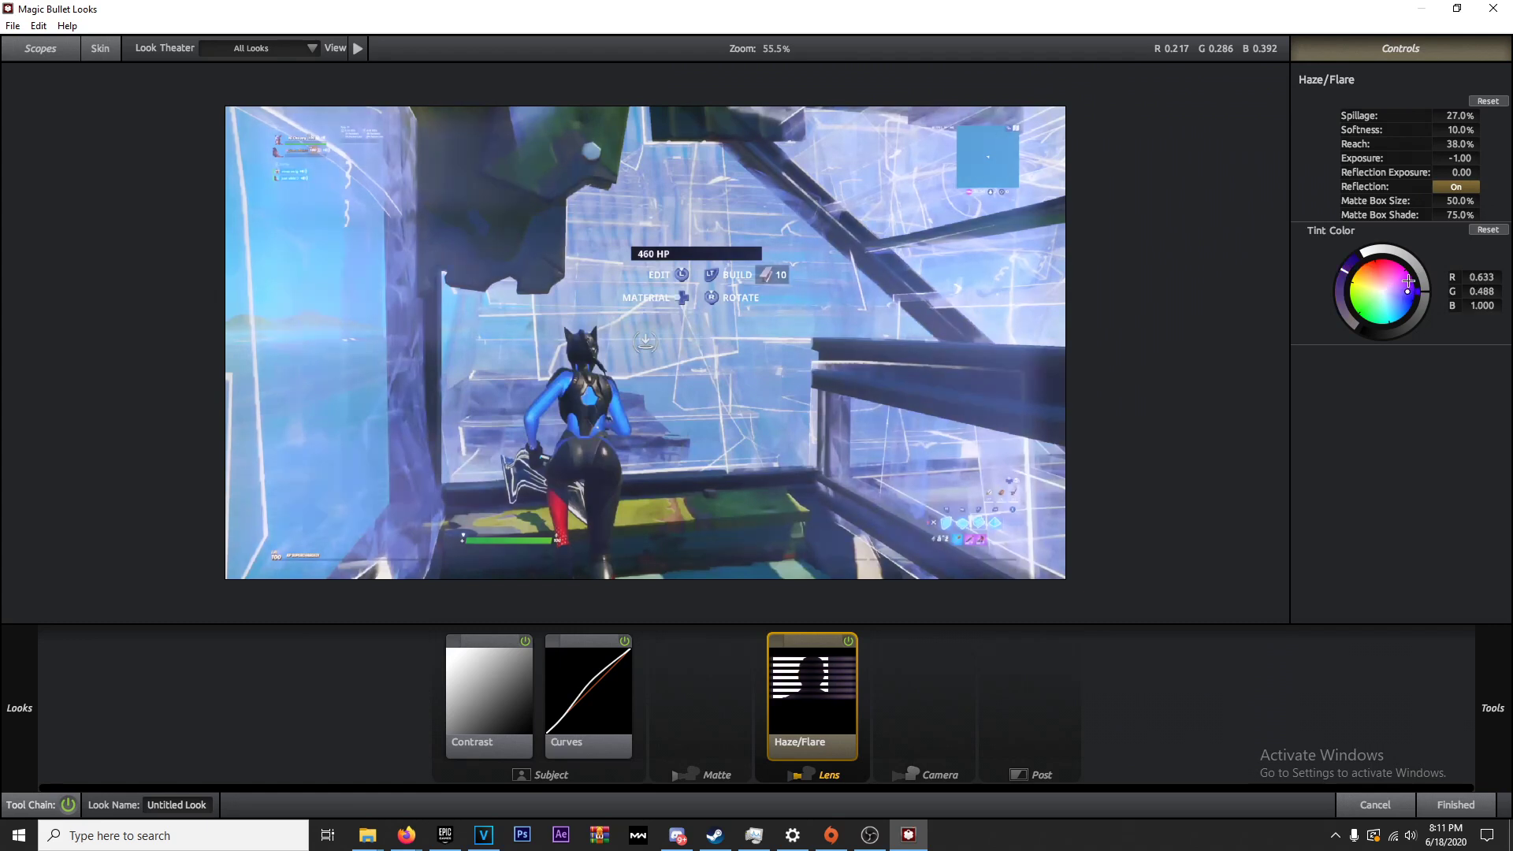
pyautogui.click(1404, 277)
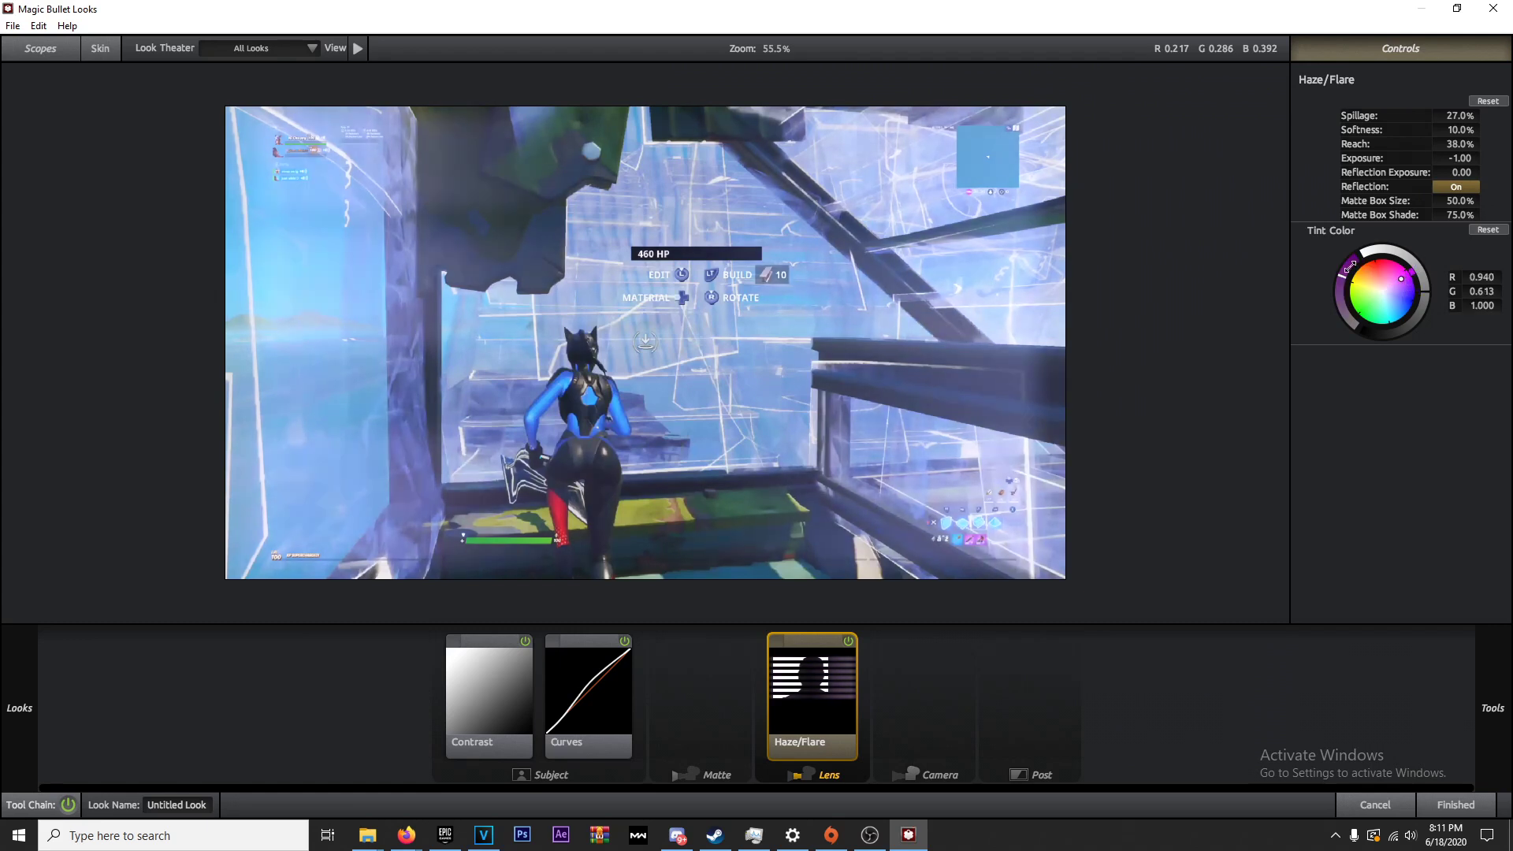
pyautogui.click(1408, 273)
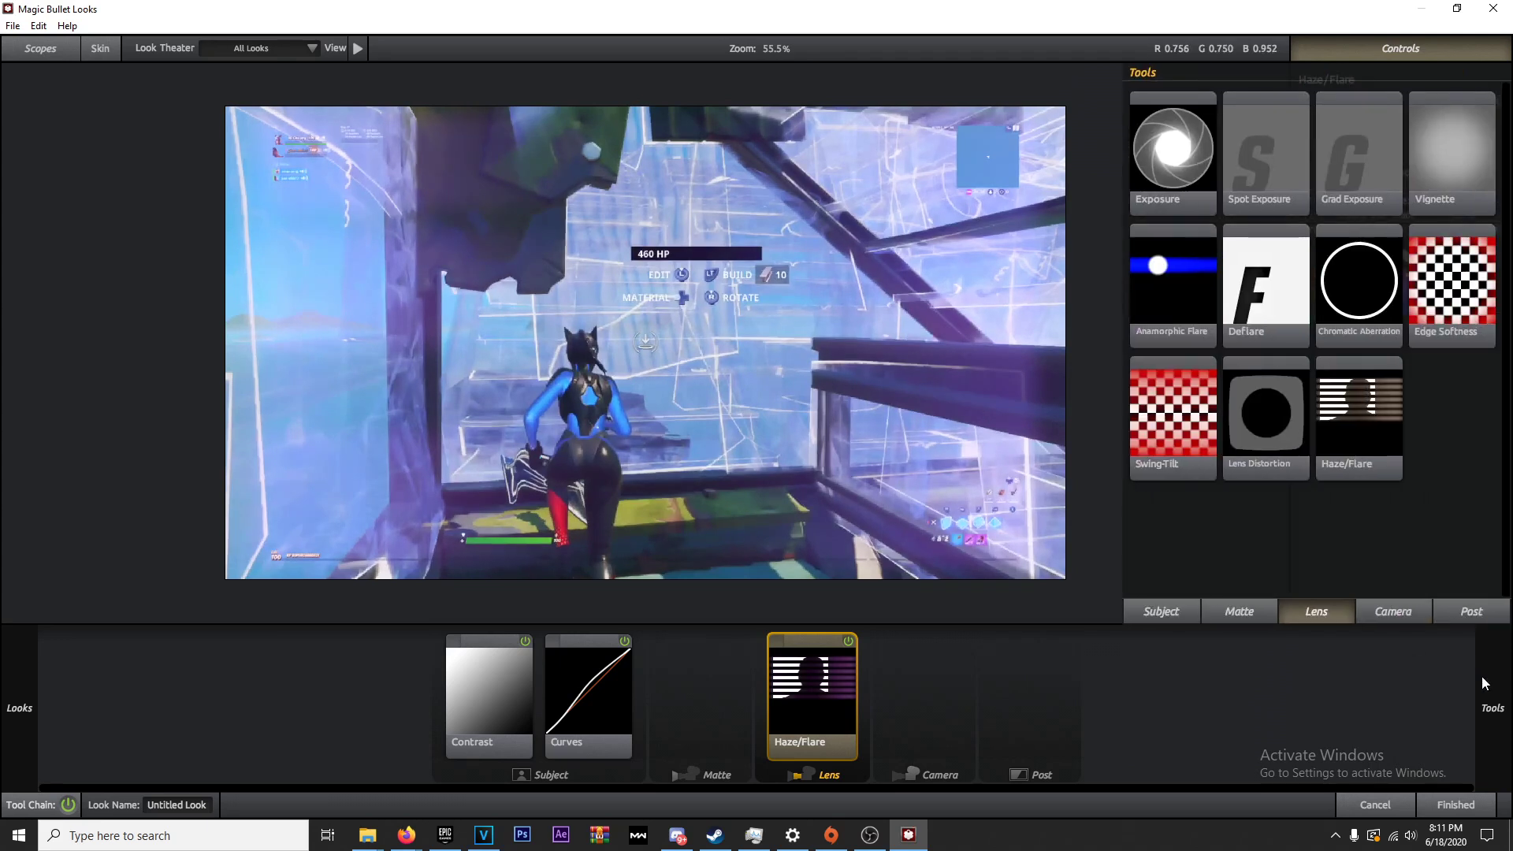
pyautogui.moveTo(1423, 277)
pyautogui.mouseDown()
pyautogui.moveTo(1393, 249)
pyautogui.moveTo(1363, 252)
pyautogui.moveTo(1414, 263)
pyautogui.moveTo(1423, 308)
pyautogui.moveTo(1384, 334)
pyautogui.moveTo(1423, 276)
pyautogui.moveTo(1424, 289)
pyautogui.mouseUp()
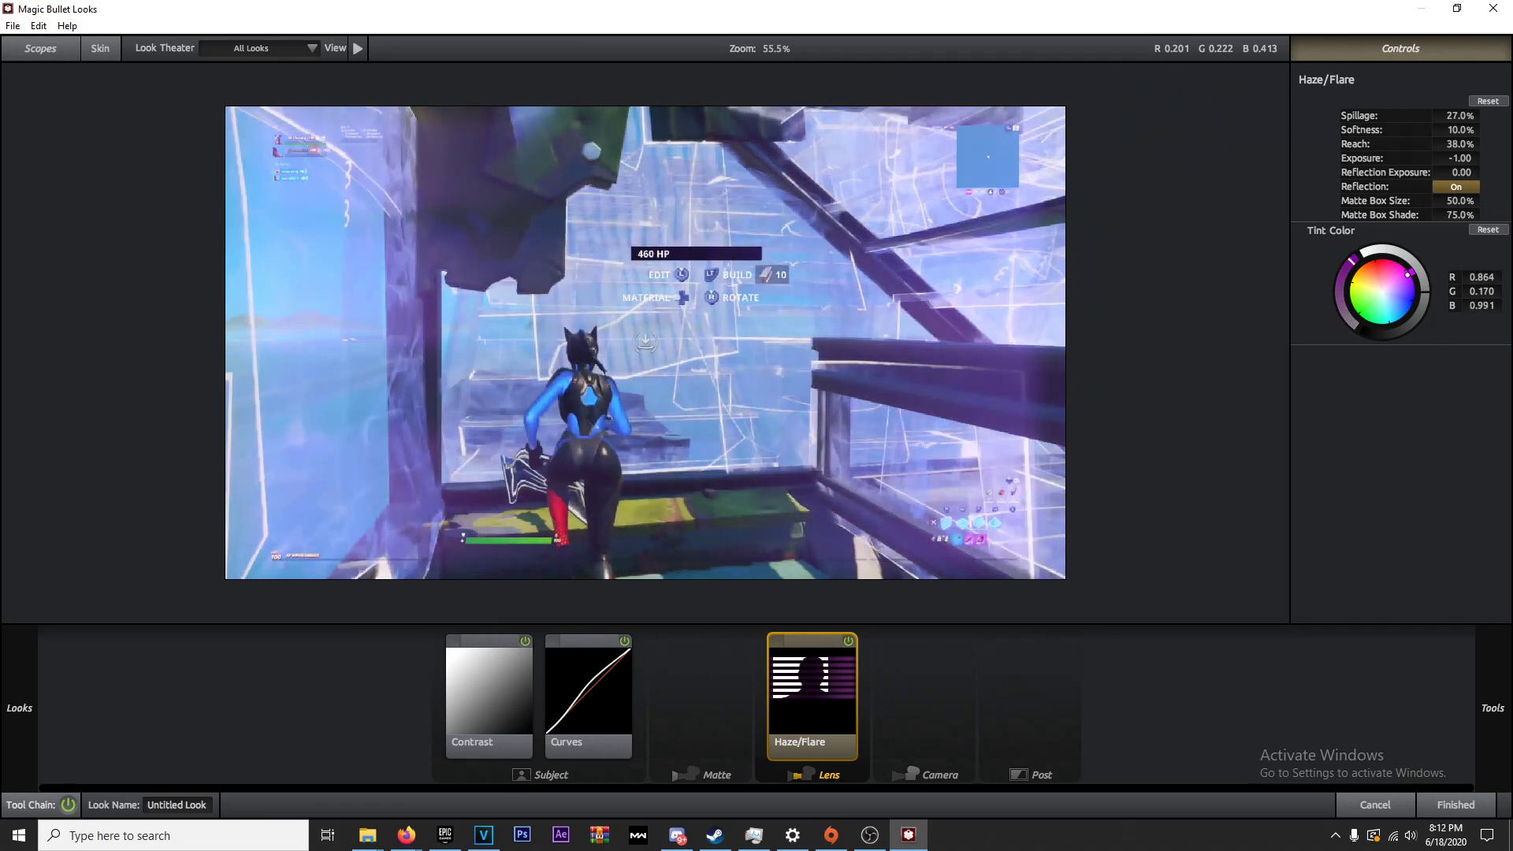
pyautogui.moveTo(1424, 293)
pyautogui.mouseDown()
pyautogui.moveTo(1389, 334)
pyautogui.moveTo(1365, 250)
pyautogui.moveTo(1339, 301)
pyautogui.moveTo(1416, 267)
pyautogui.mouseUp()
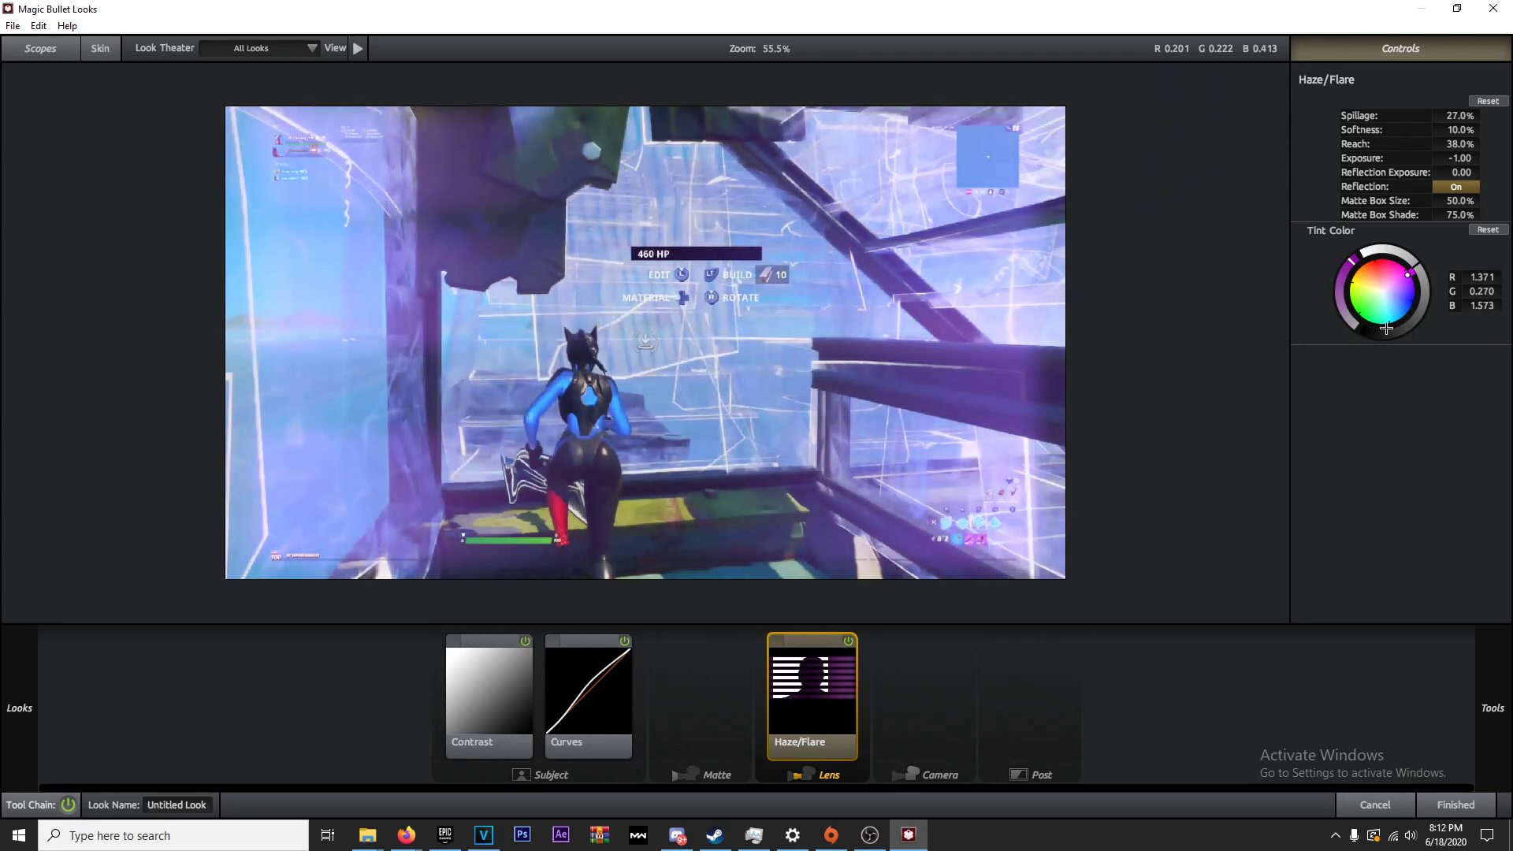
# Add the Warm/Cool effect to the Post stage of the tool chain
pyautogui.moveTo(1502, 679)
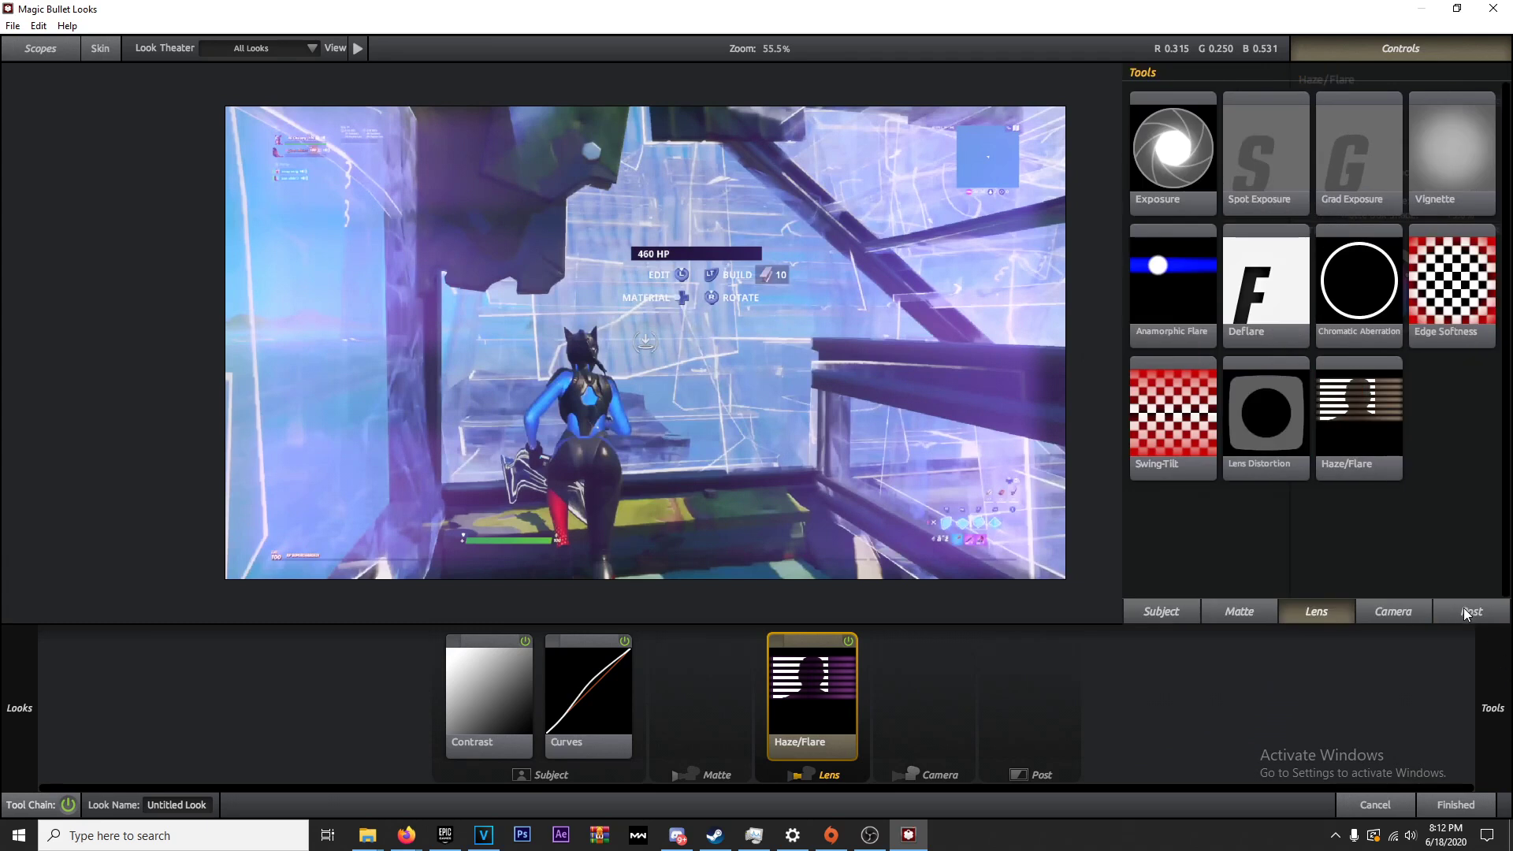
pyautogui.click(1416, 611)
pyautogui.scroll(-2, 1447, 577)
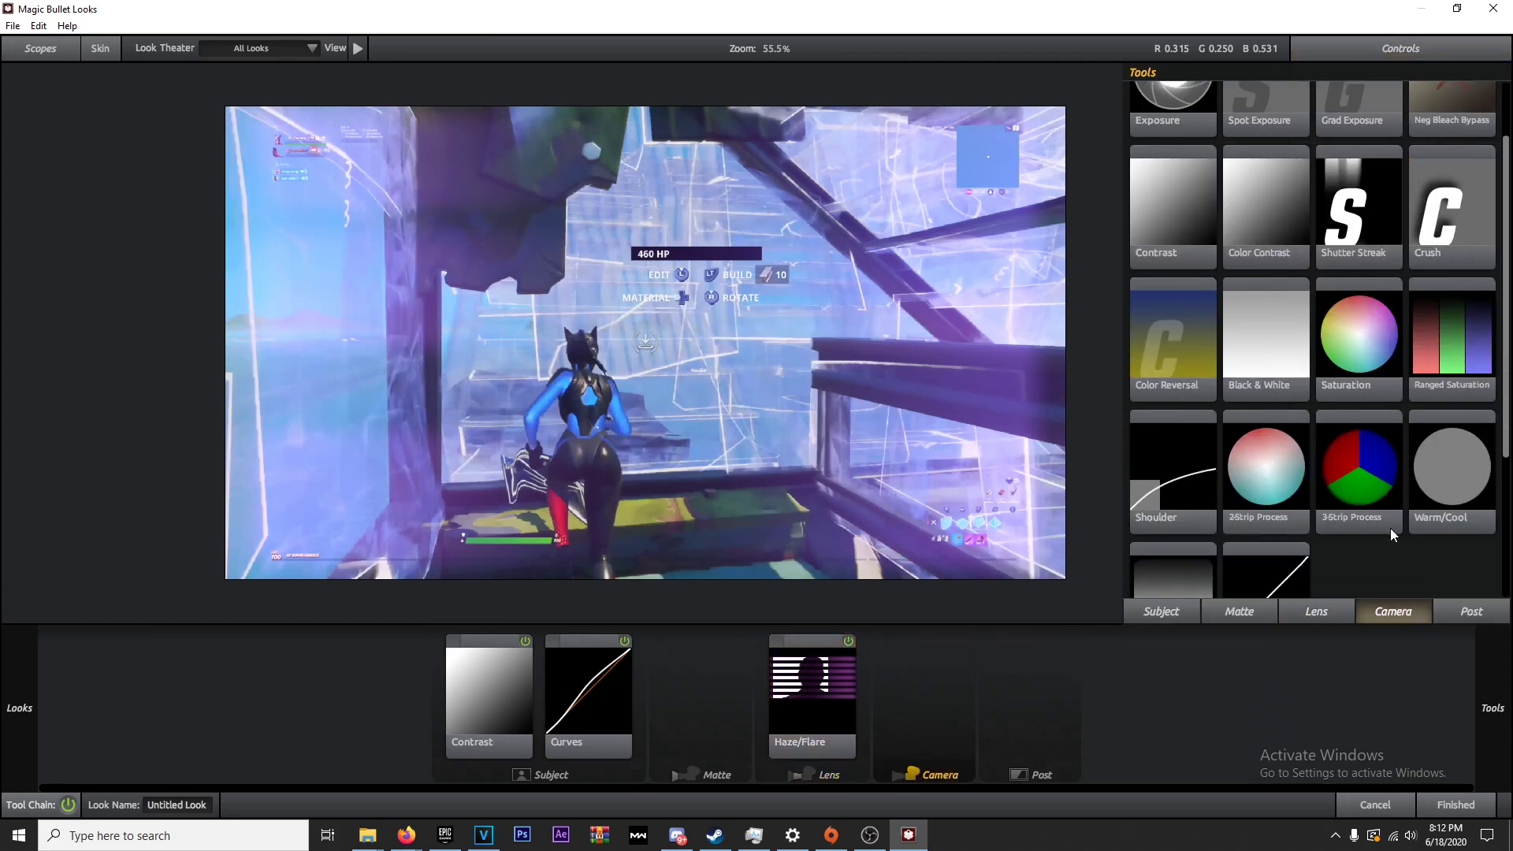
pyautogui.click(1468, 619)
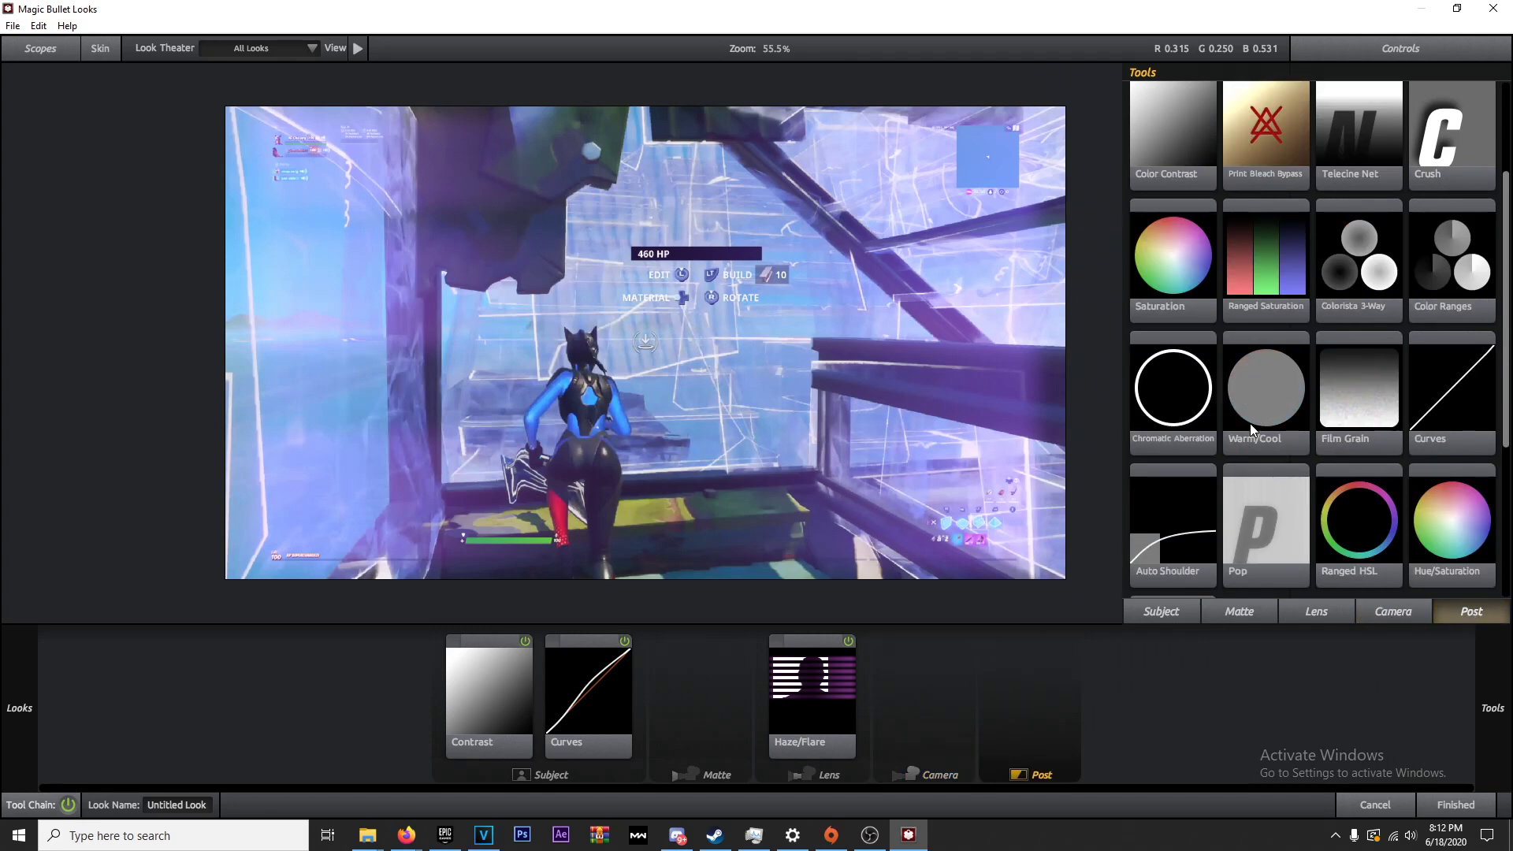
pyautogui.doubleClick(1280, 395)
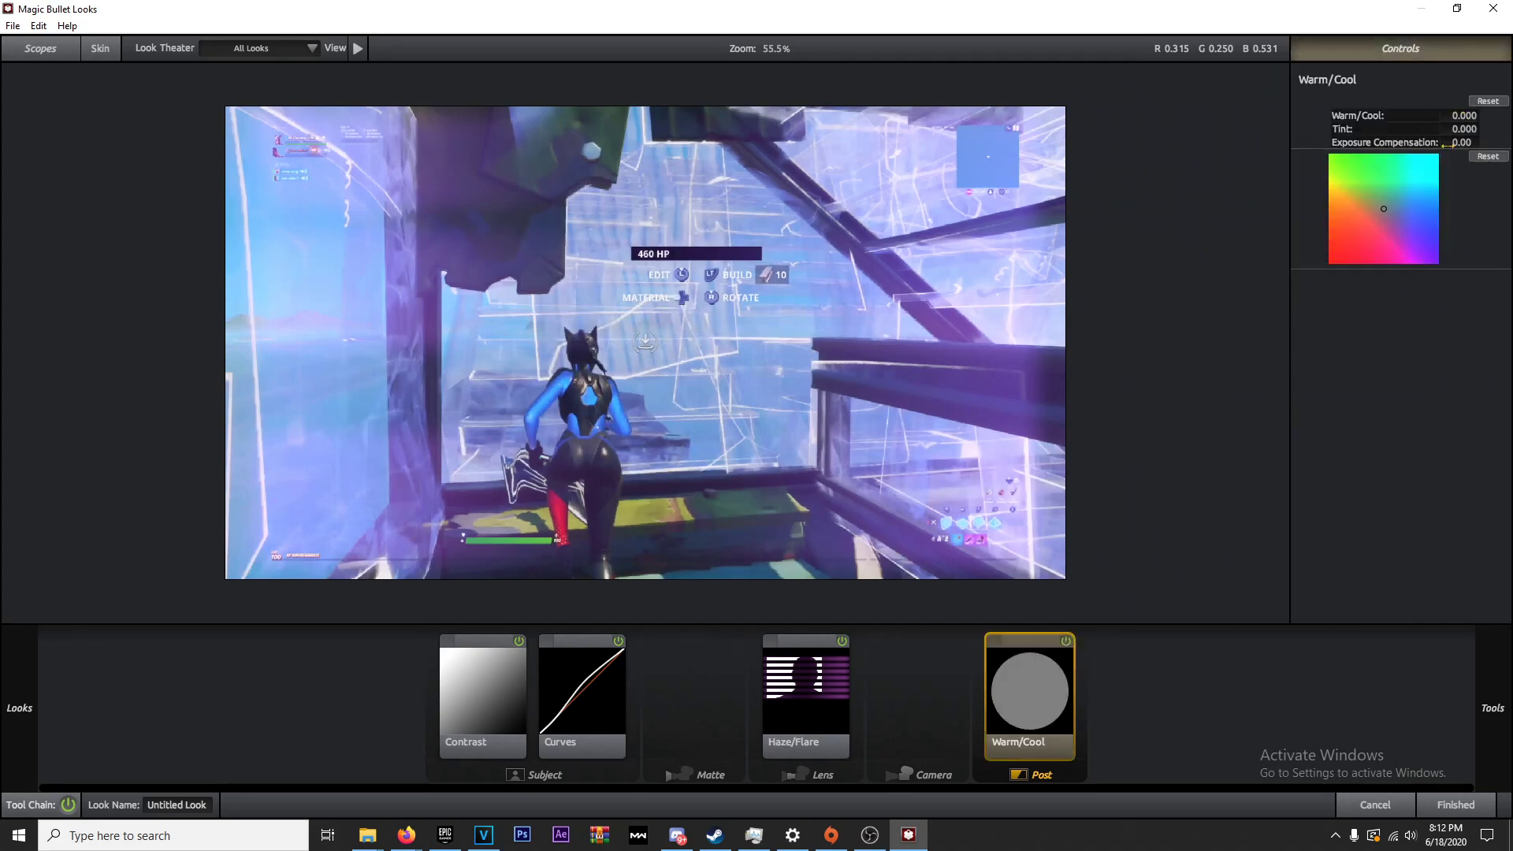
# Try Warm/Cool shifts of -1.205 tint and +0.830 and -2.910 warm/cool, and reset the effect
pyautogui.moveTo(1384, 209)
pyautogui.mouseDown()
pyautogui.moveTo(1344, 236)
pyautogui.moveTo(1329, 228)
pyautogui.moveTo(1384, 242)
pyautogui.mouseUp()
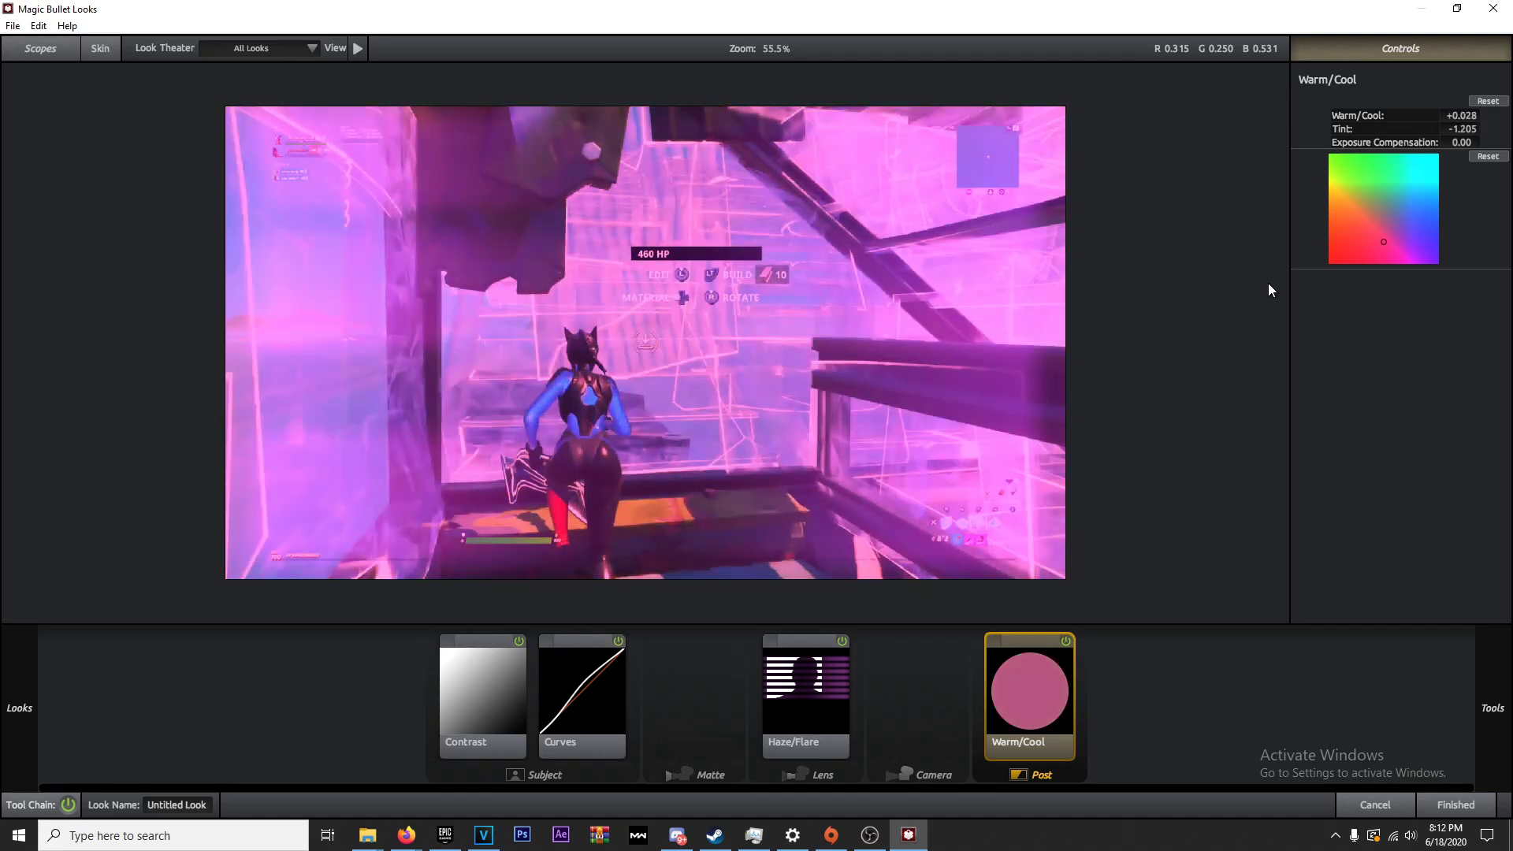
pyautogui.hotkey('ctrl', 'z')
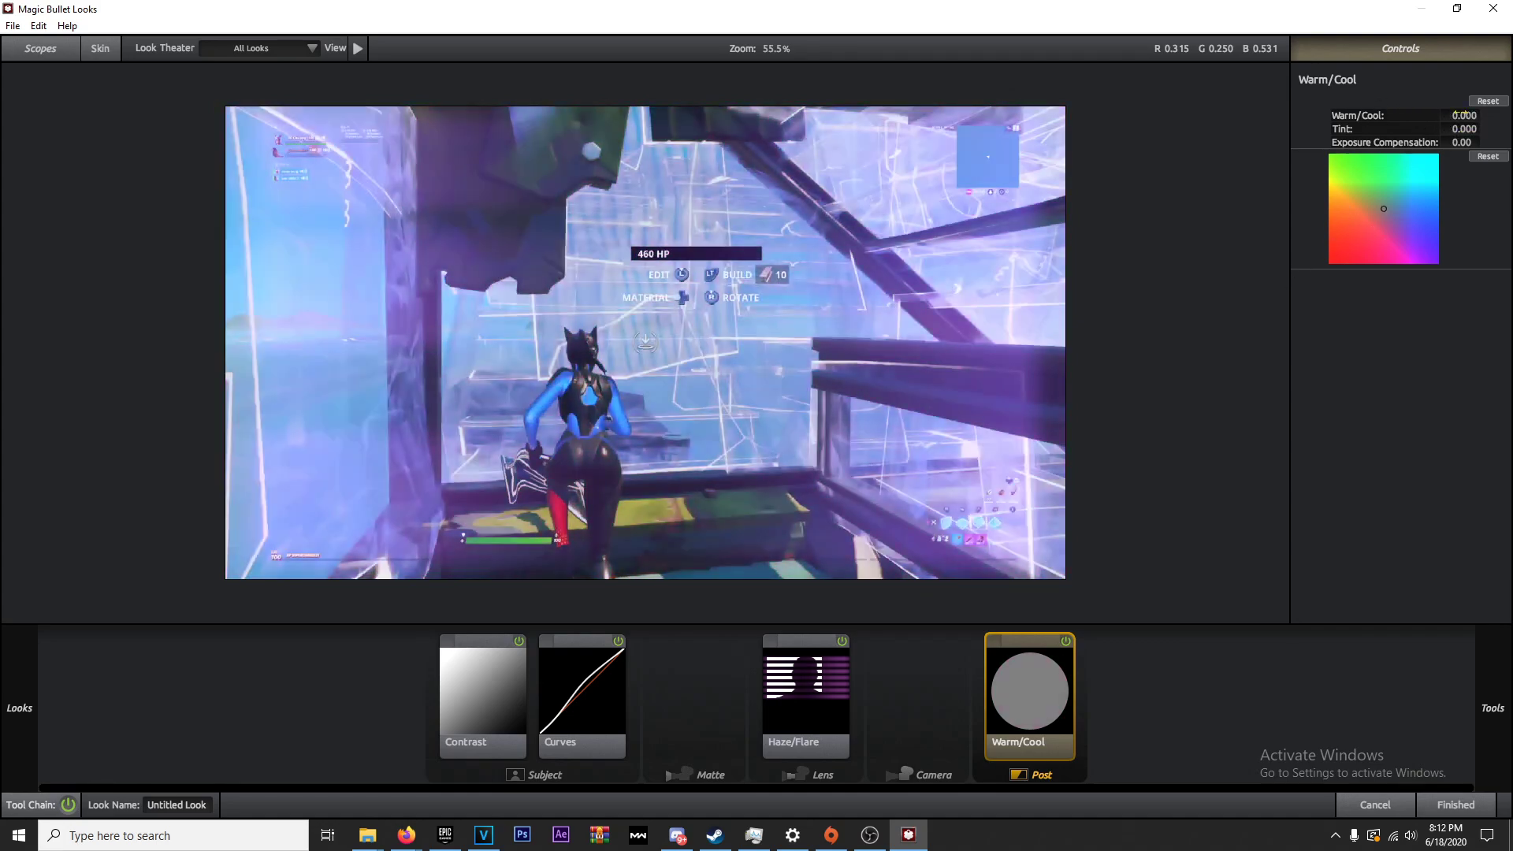
pyautogui.moveTo(1460, 115); pyautogui.dragTo(1510, 115)
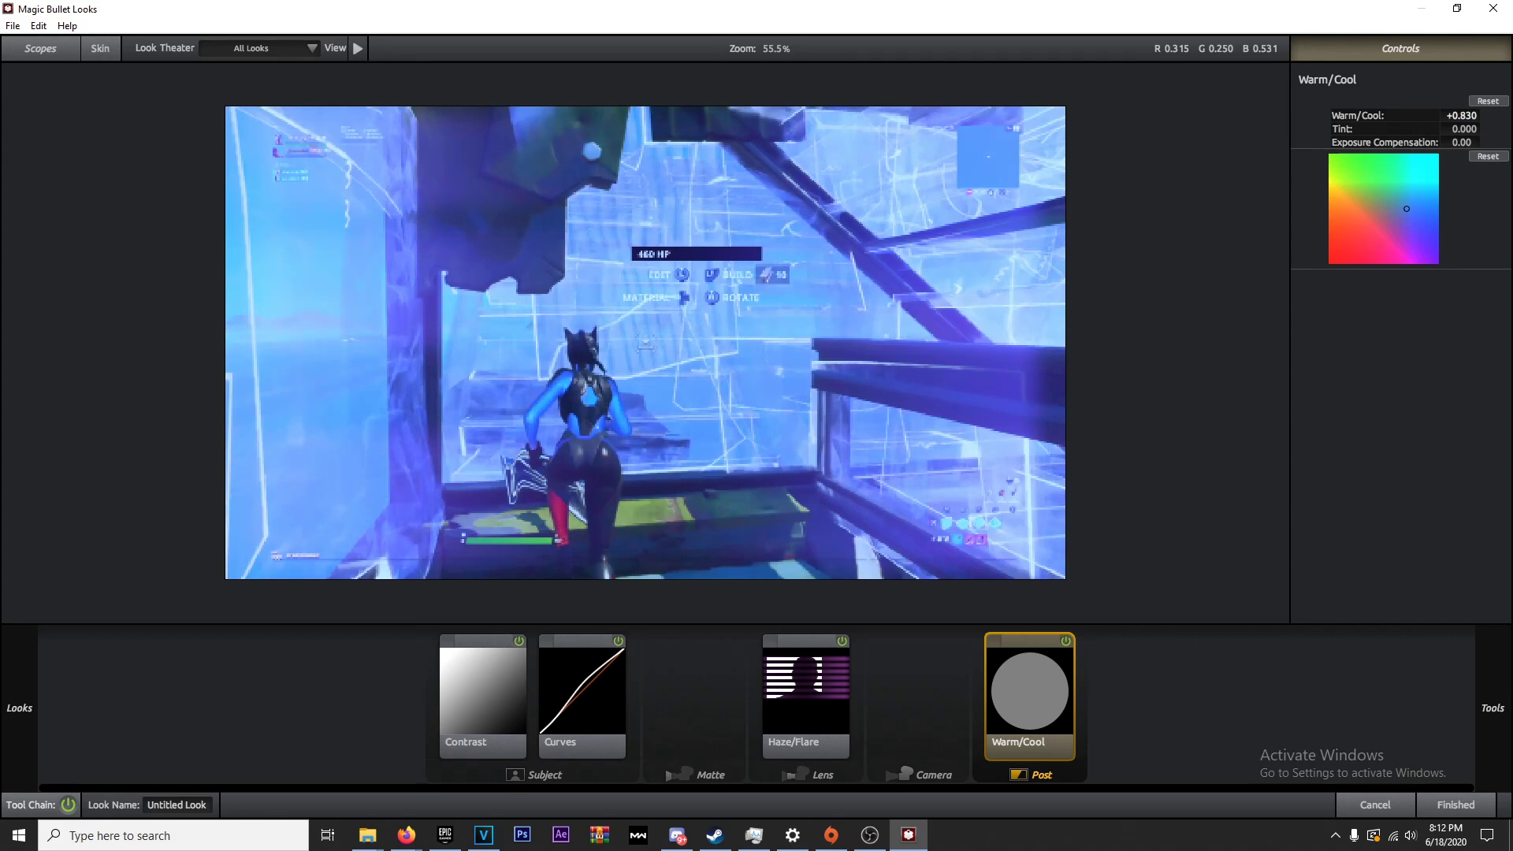
pyautogui.moveTo(1462, 116)
pyautogui.mouseDown()
pyautogui.moveTo(1510, 116)
pyautogui.moveTo(954, 115)
pyautogui.mouseUp()
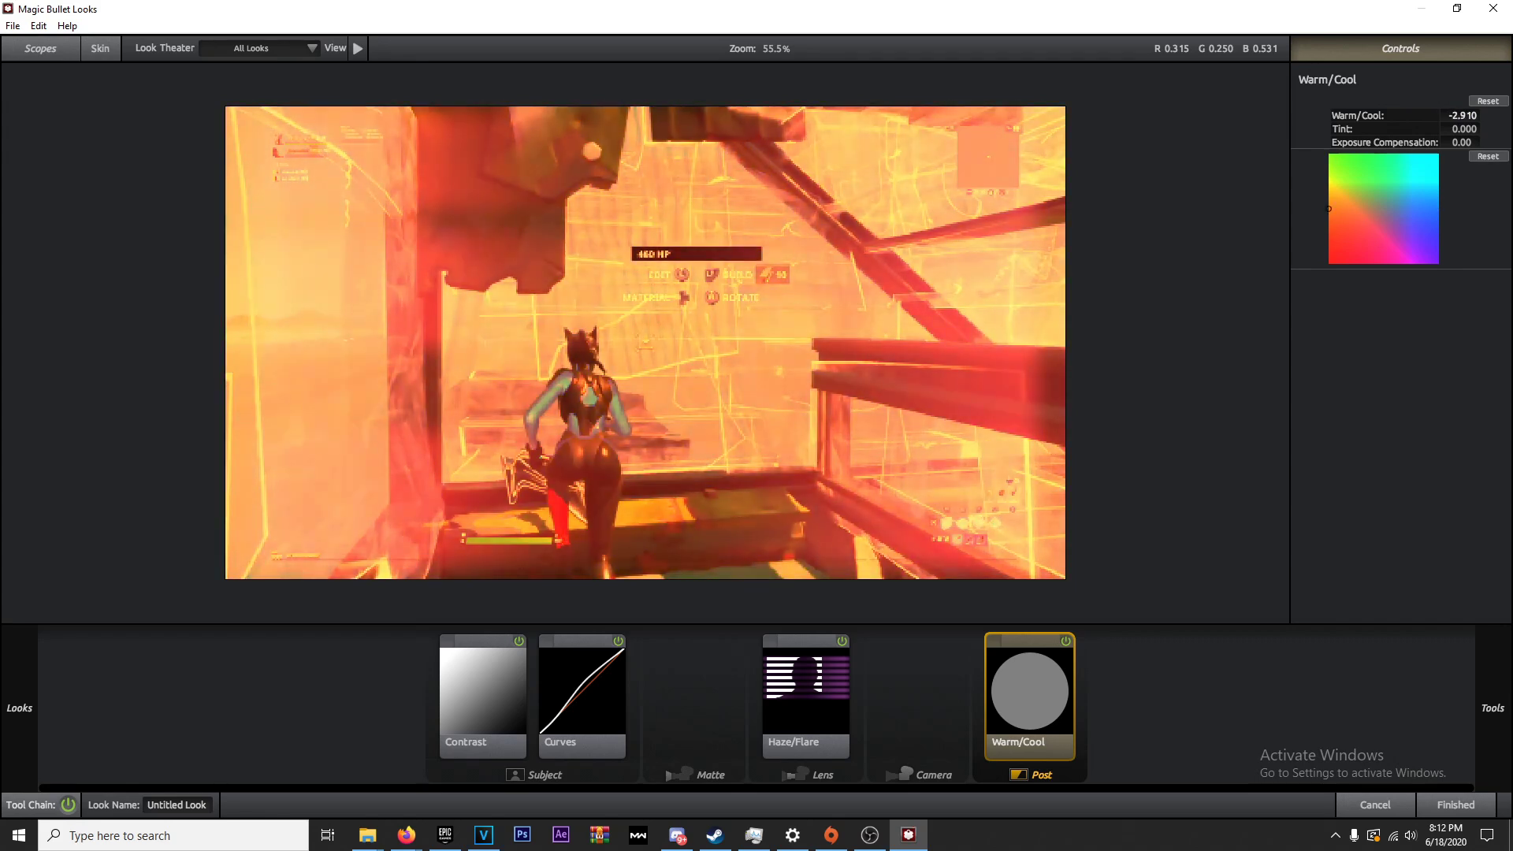
pyautogui.click(1497, 102)
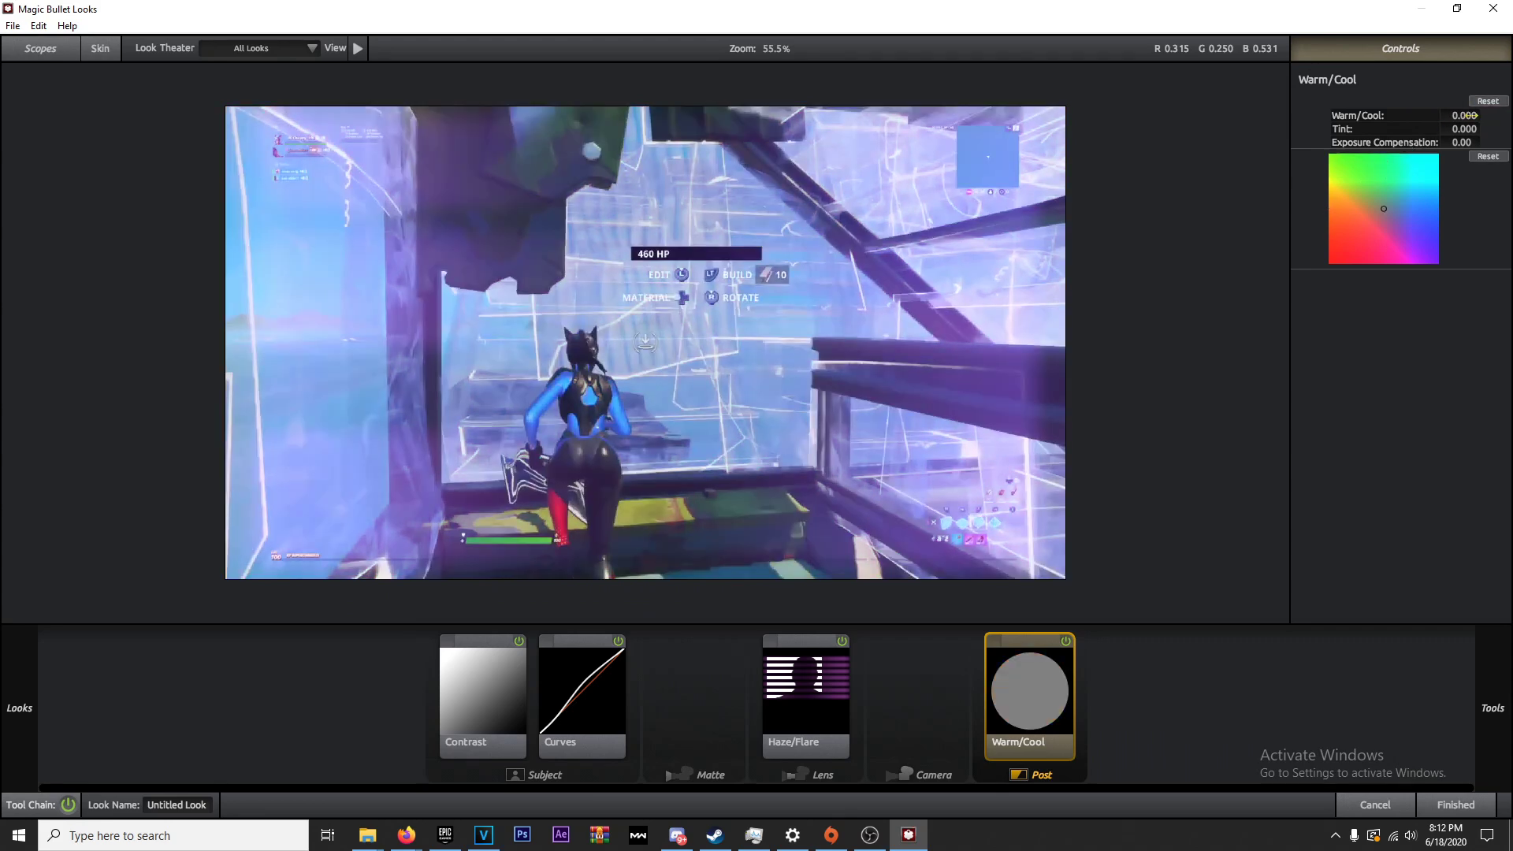
# Set the Warm/Cool effect's warm/cool value to -0.110
pyautogui.moveTo(1469, 115); pyautogui.dragTo(1469, 115)
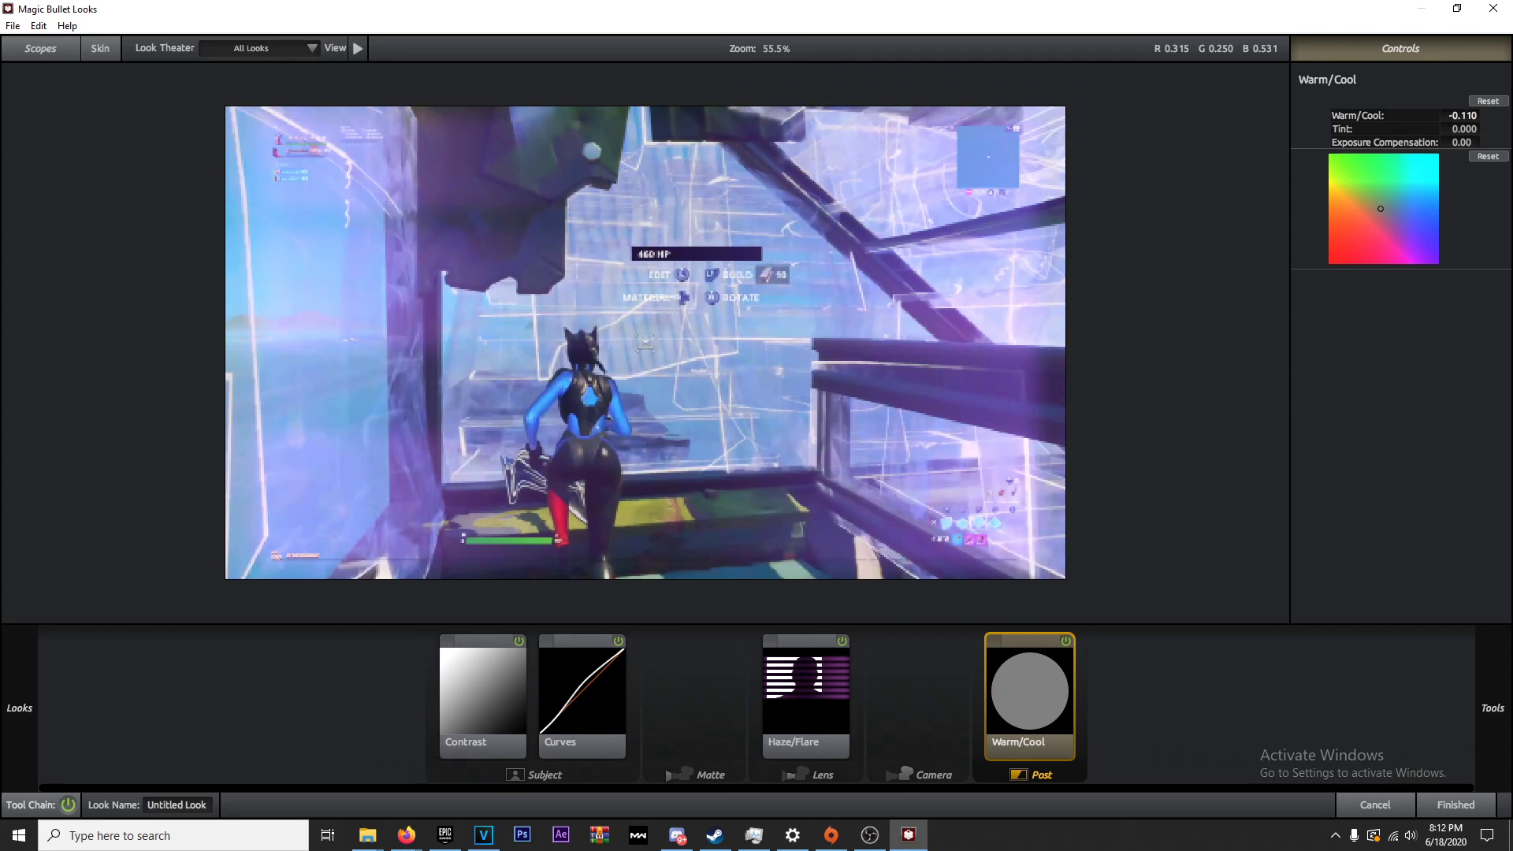
pyautogui.moveTo(1474, 103); pyautogui.dragTo(1473, 103)
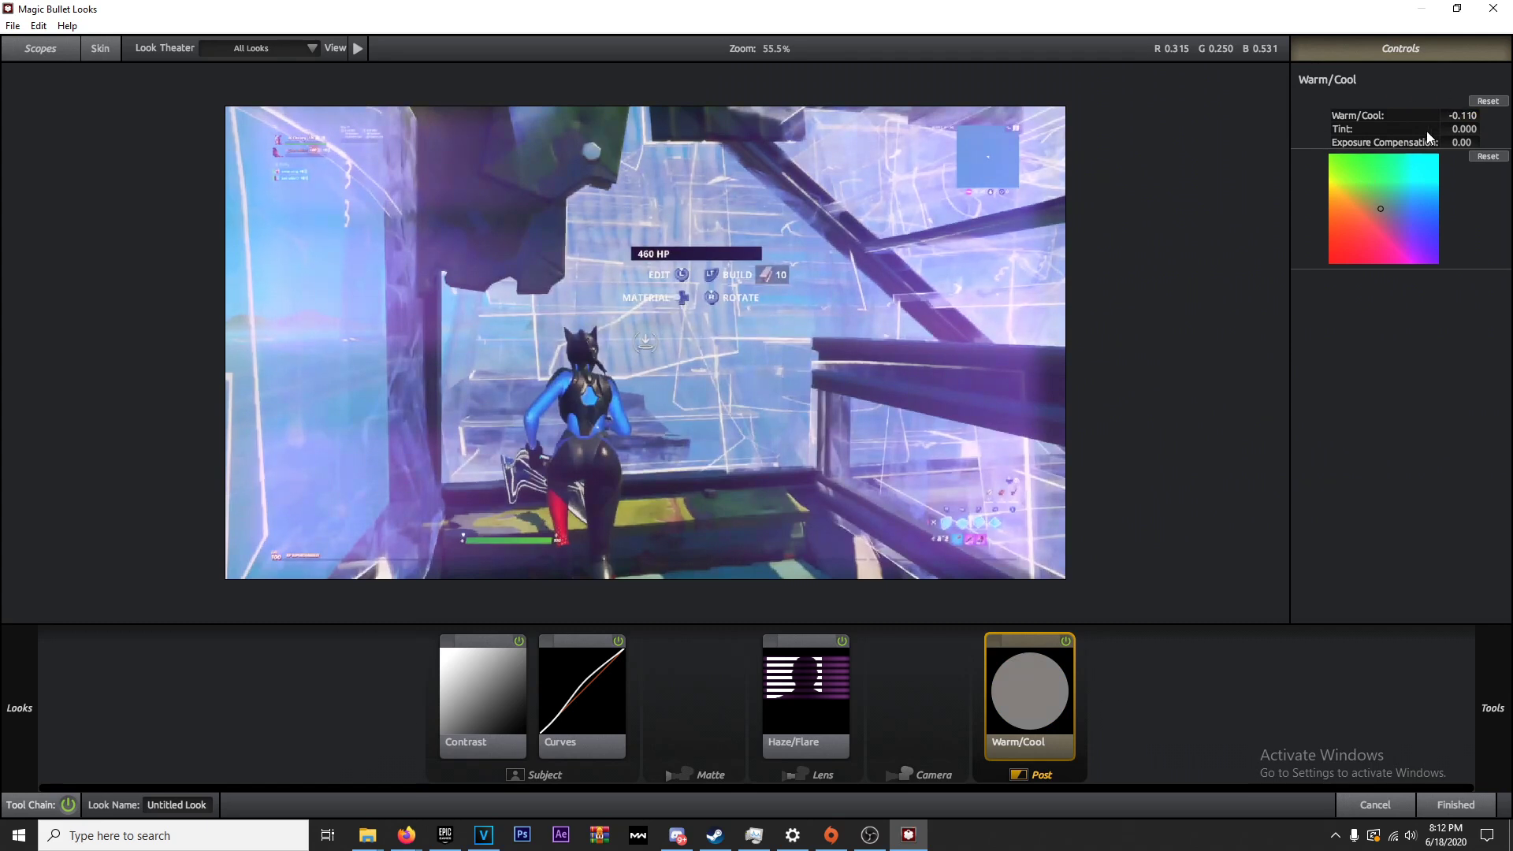
# Switch the Warm/Cool effect off and on again to compare the image with and without it
pyautogui.click(1067, 641)
pyautogui.click(1068, 643)
pyautogui.click(1069, 643)
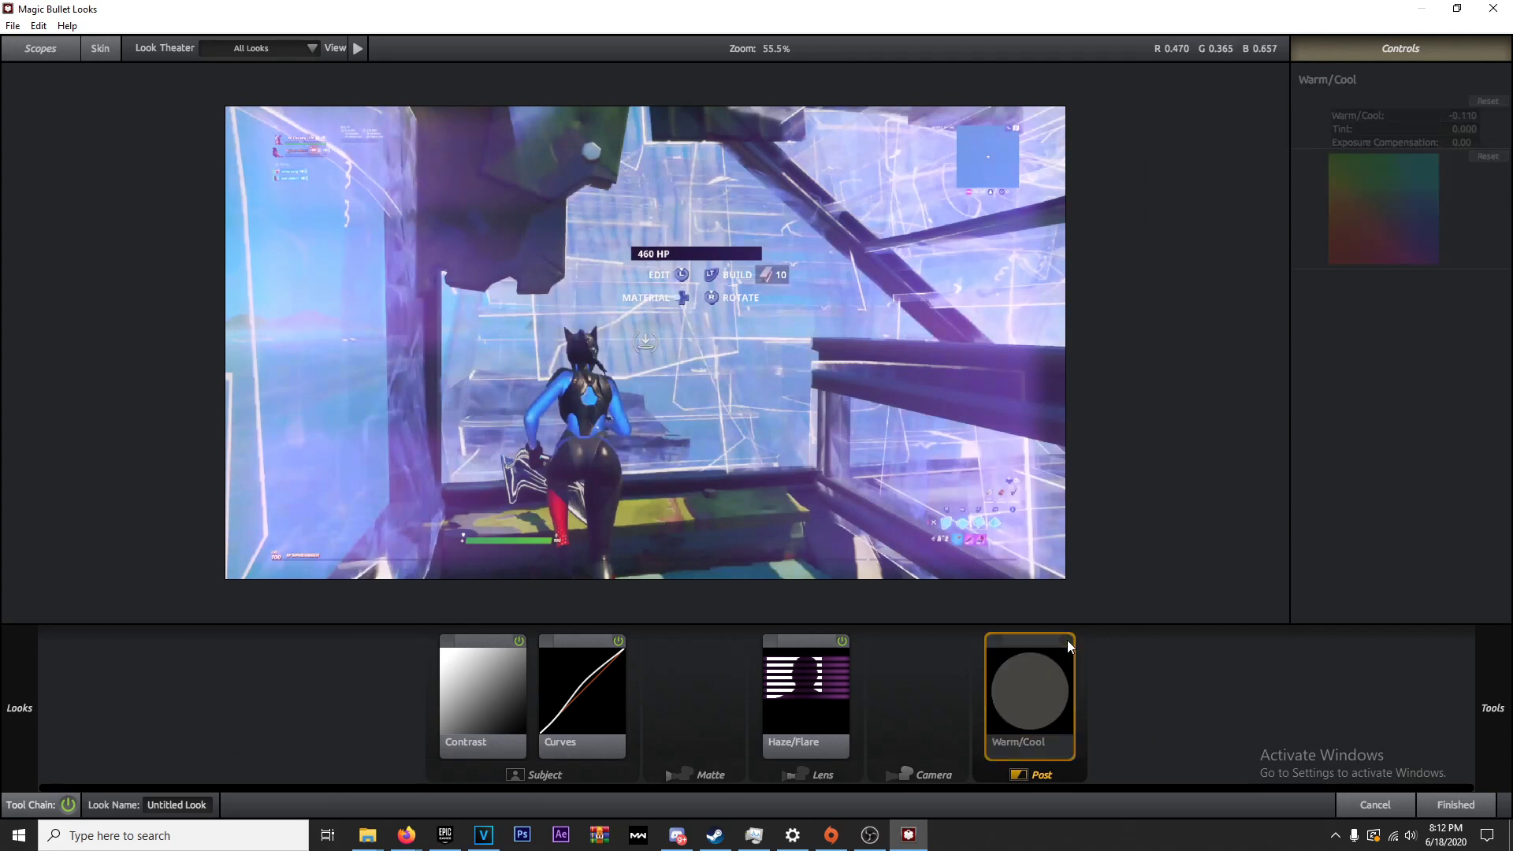
pyautogui.click(1067, 642)
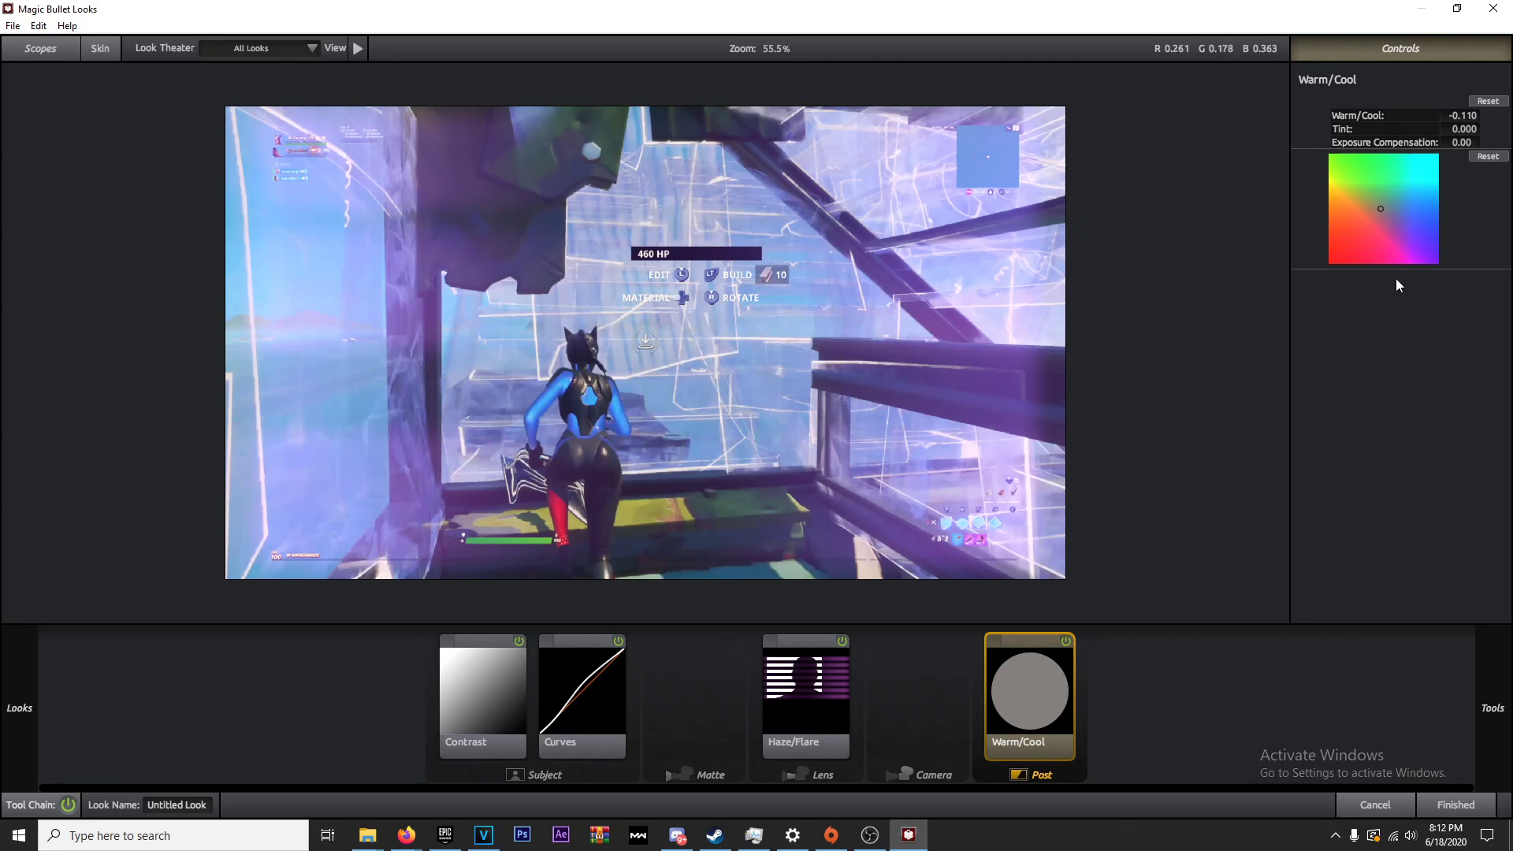
# Try a warm/cool value of +2.520 on the Warm/Cool effect, and undo the change
pyautogui.moveTo(1456, 115); pyautogui.dragTo(1509, 115)
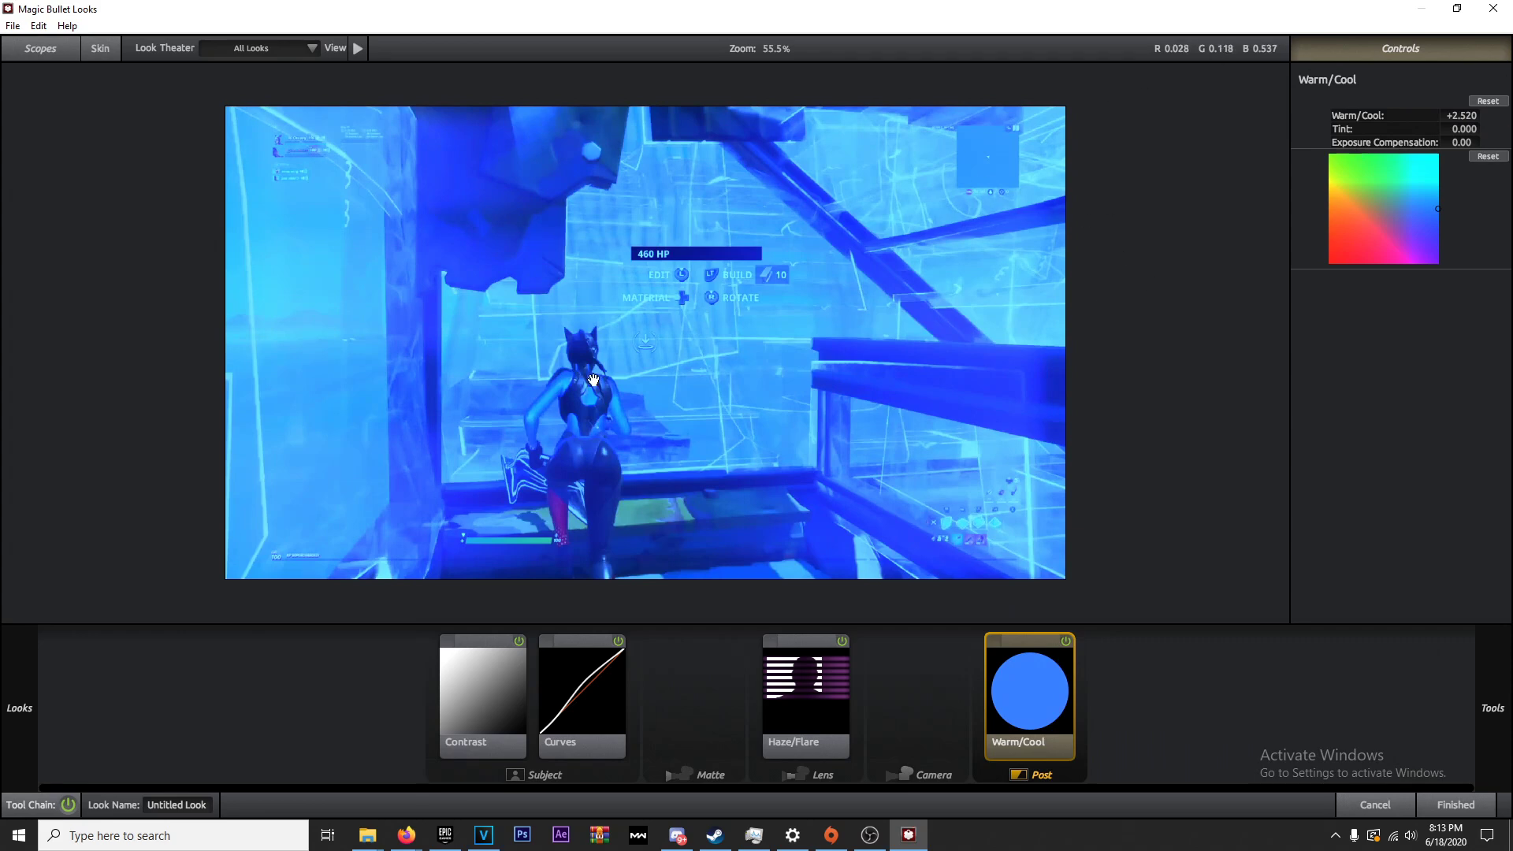
pyautogui.hotkey('ctrl', 'z')
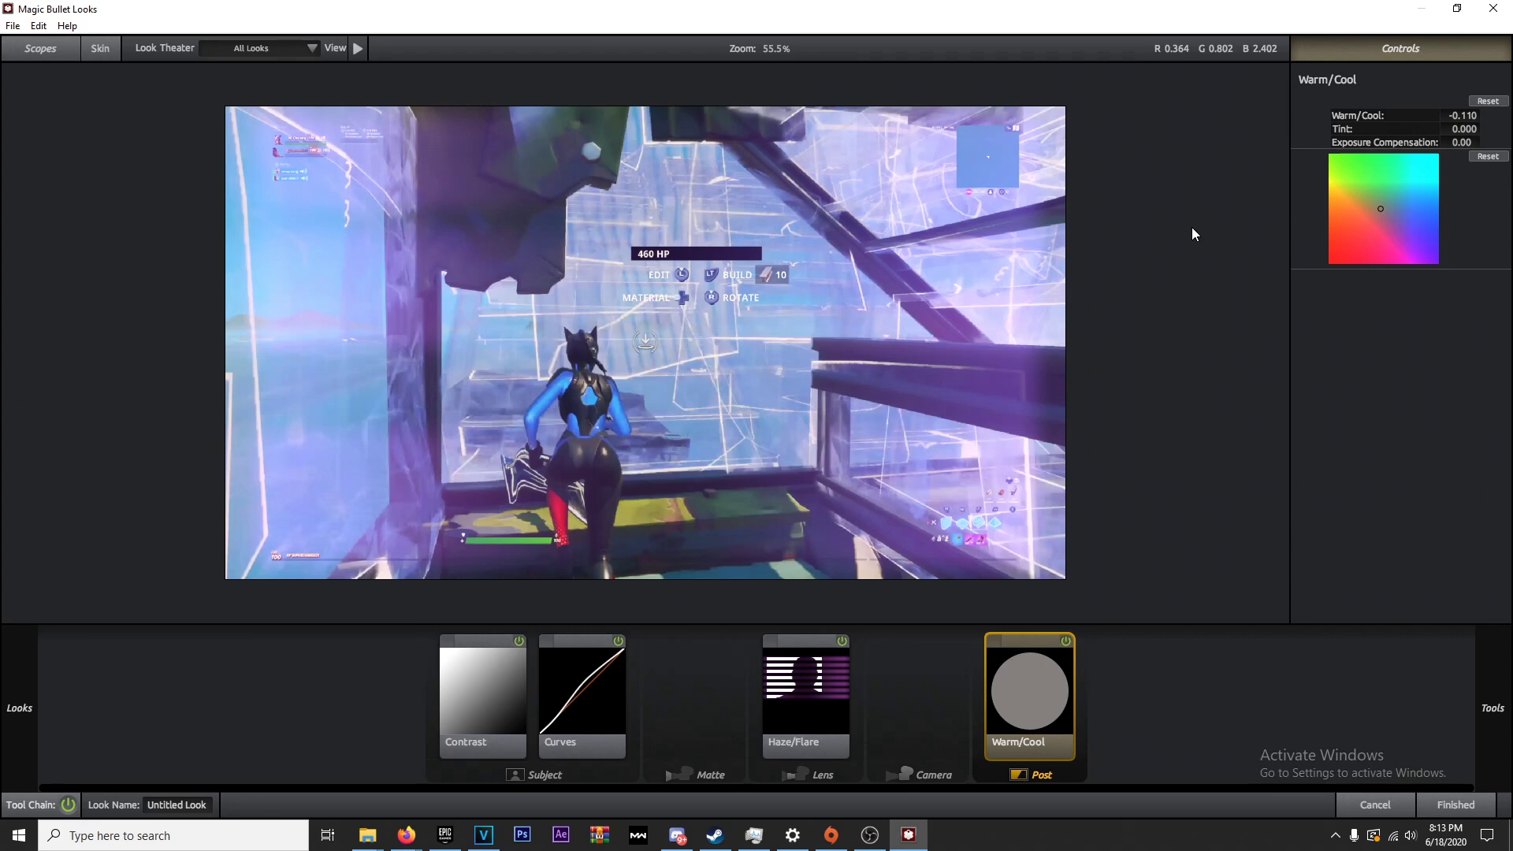
# Add Ranged HSL to the Post stage and set the saturation of every color except blue to -100%
pyautogui.moveTo(1493, 693)
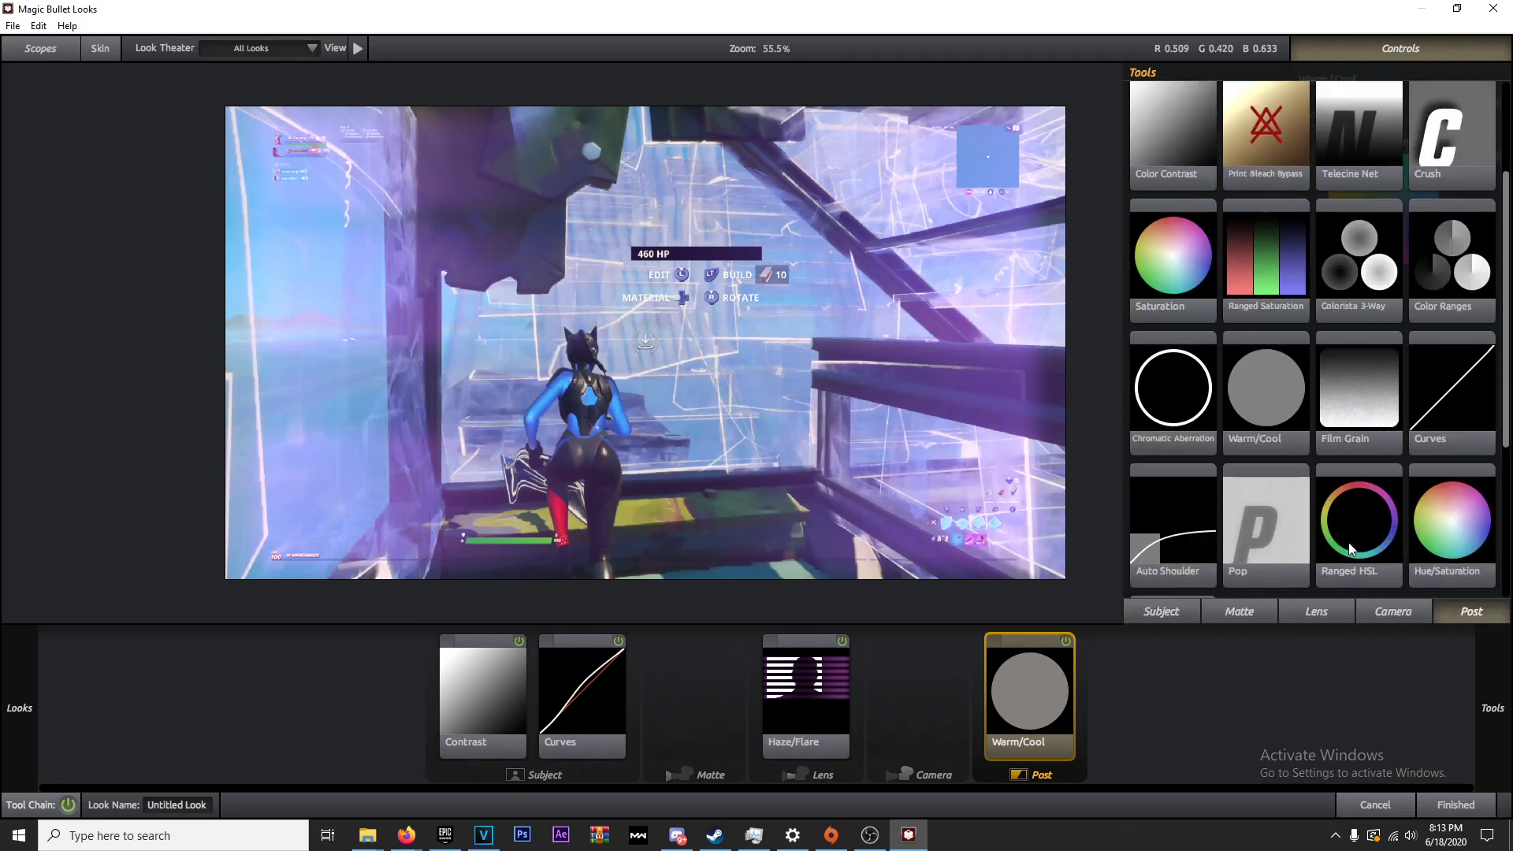
pyautogui.doubleClick(1350, 548)
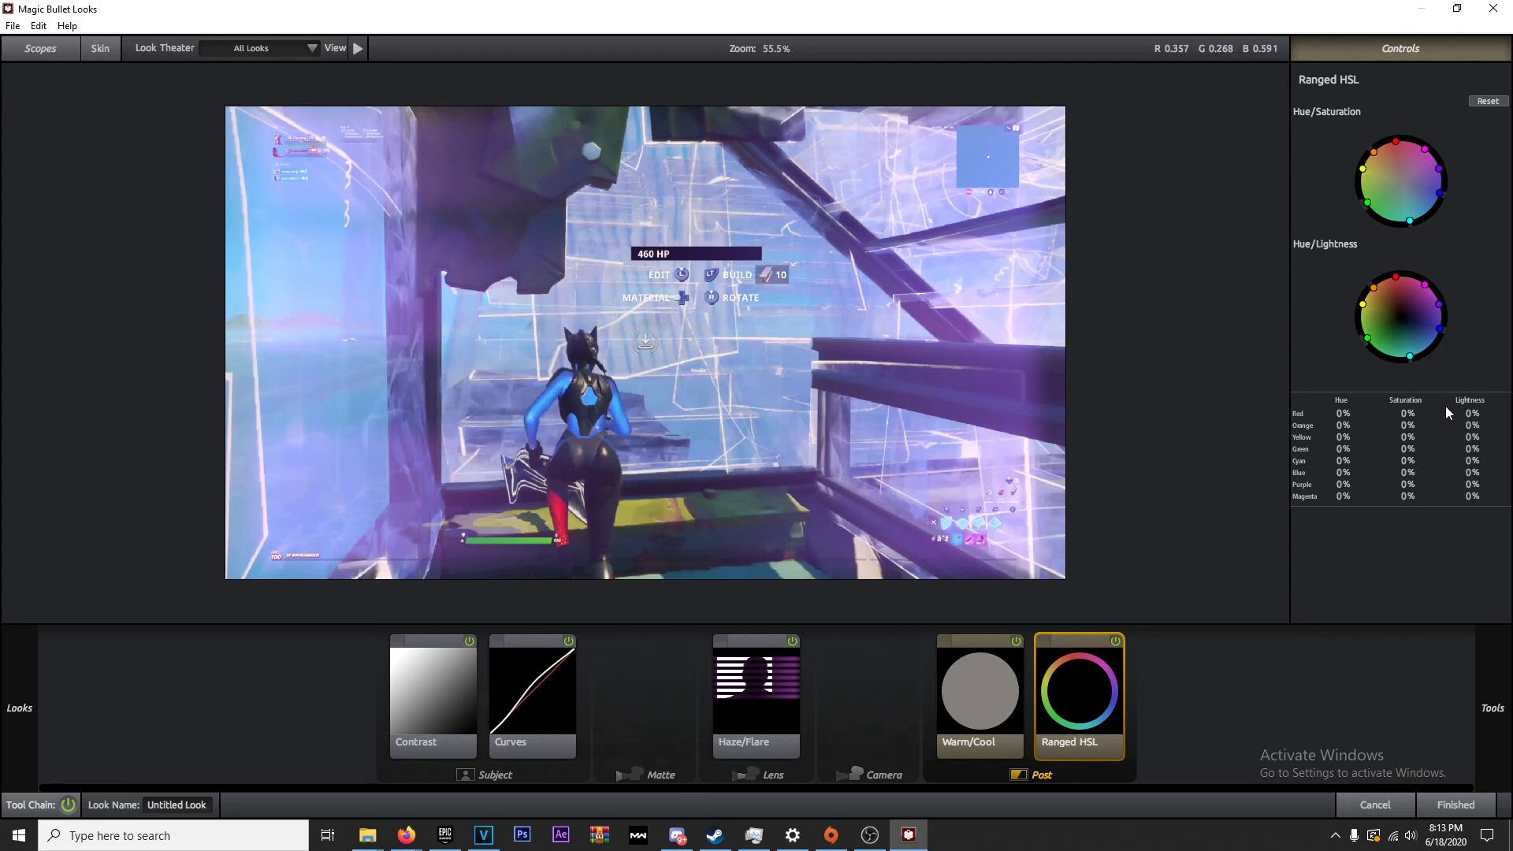
pyautogui.moveTo(1406, 413); pyautogui.dragTo(1337, 448)
pyautogui.click(1408, 460)
pyautogui.write('-100')
pyautogui.press('Return')
pyautogui.click(1408, 484)
pyautogui.write('-100')
pyautogui.press('Return')
pyautogui.click(1403, 496)
pyautogui.write('-100')
pyautogui.press('Return')
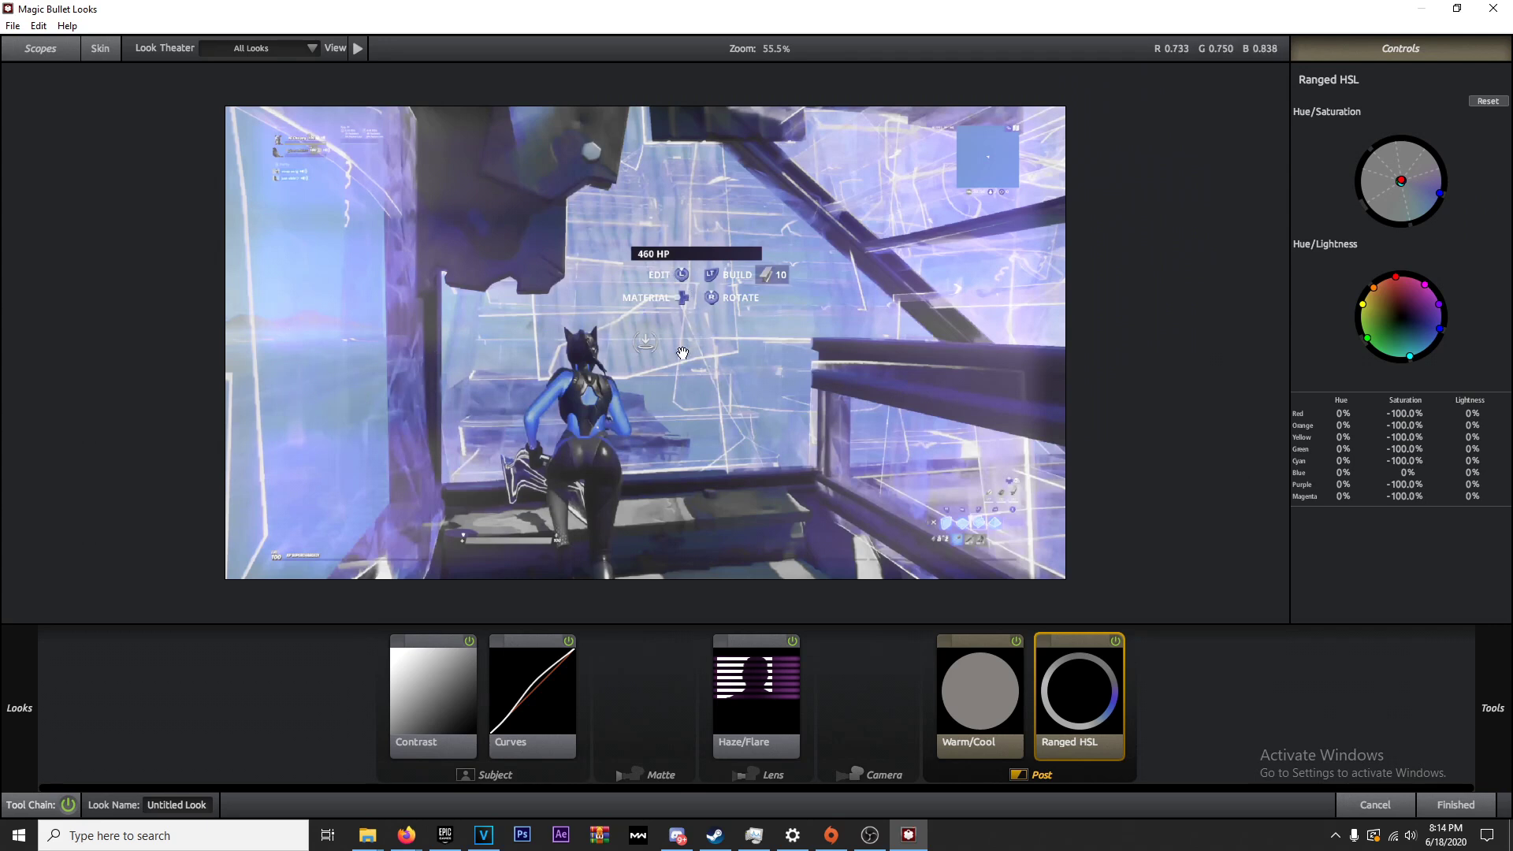
# Toggle the Ranged HSL effect off and on to compare the desaturated image with the previous grade
pyautogui.click(1116, 641)
pyautogui.click(1117, 643)
pyautogui.click(1115, 641)
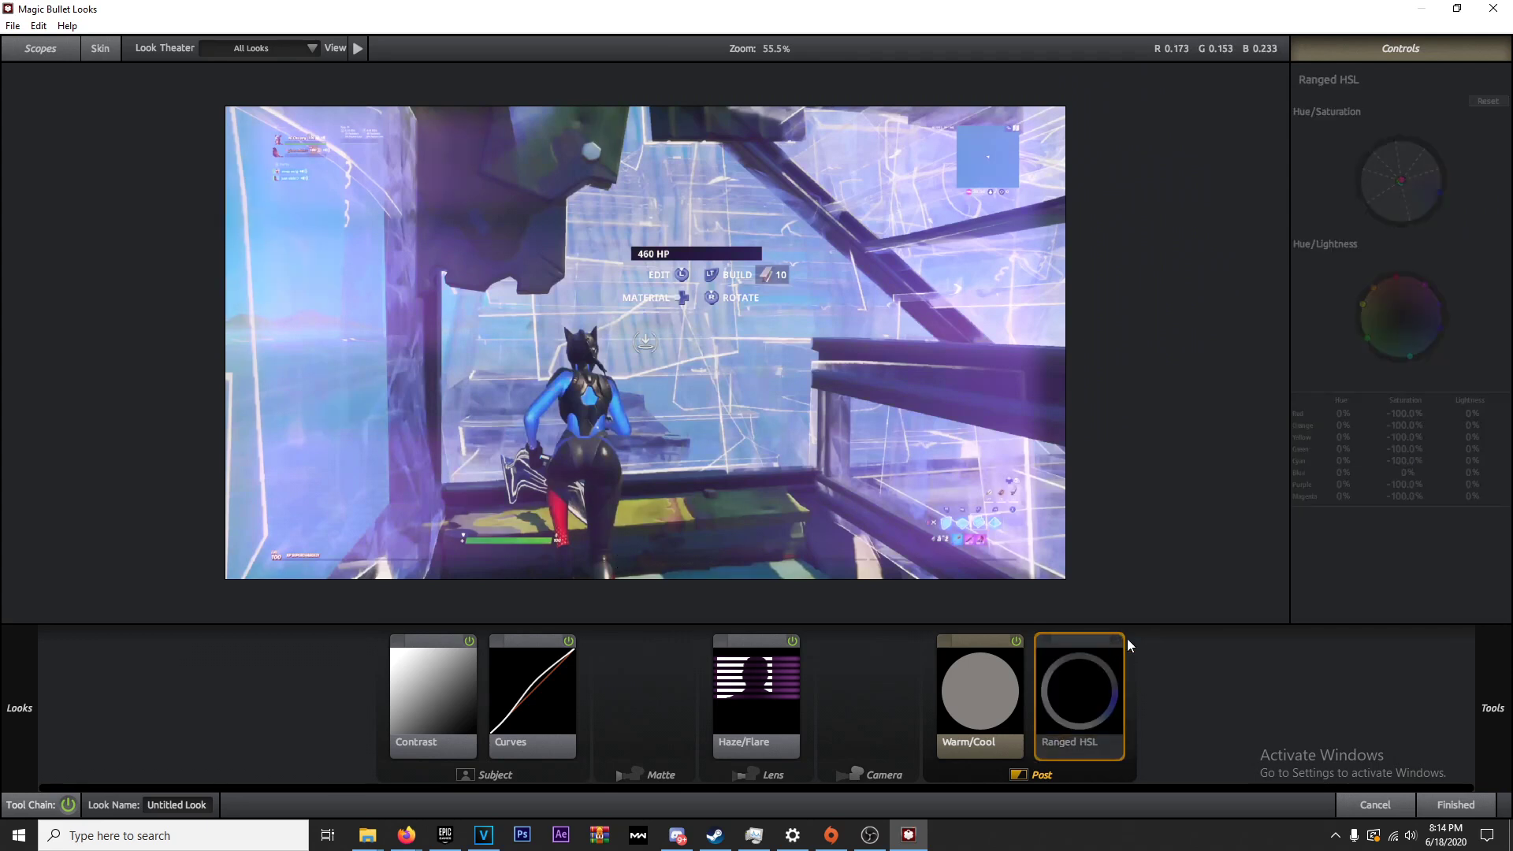
pyautogui.click(1115, 640)
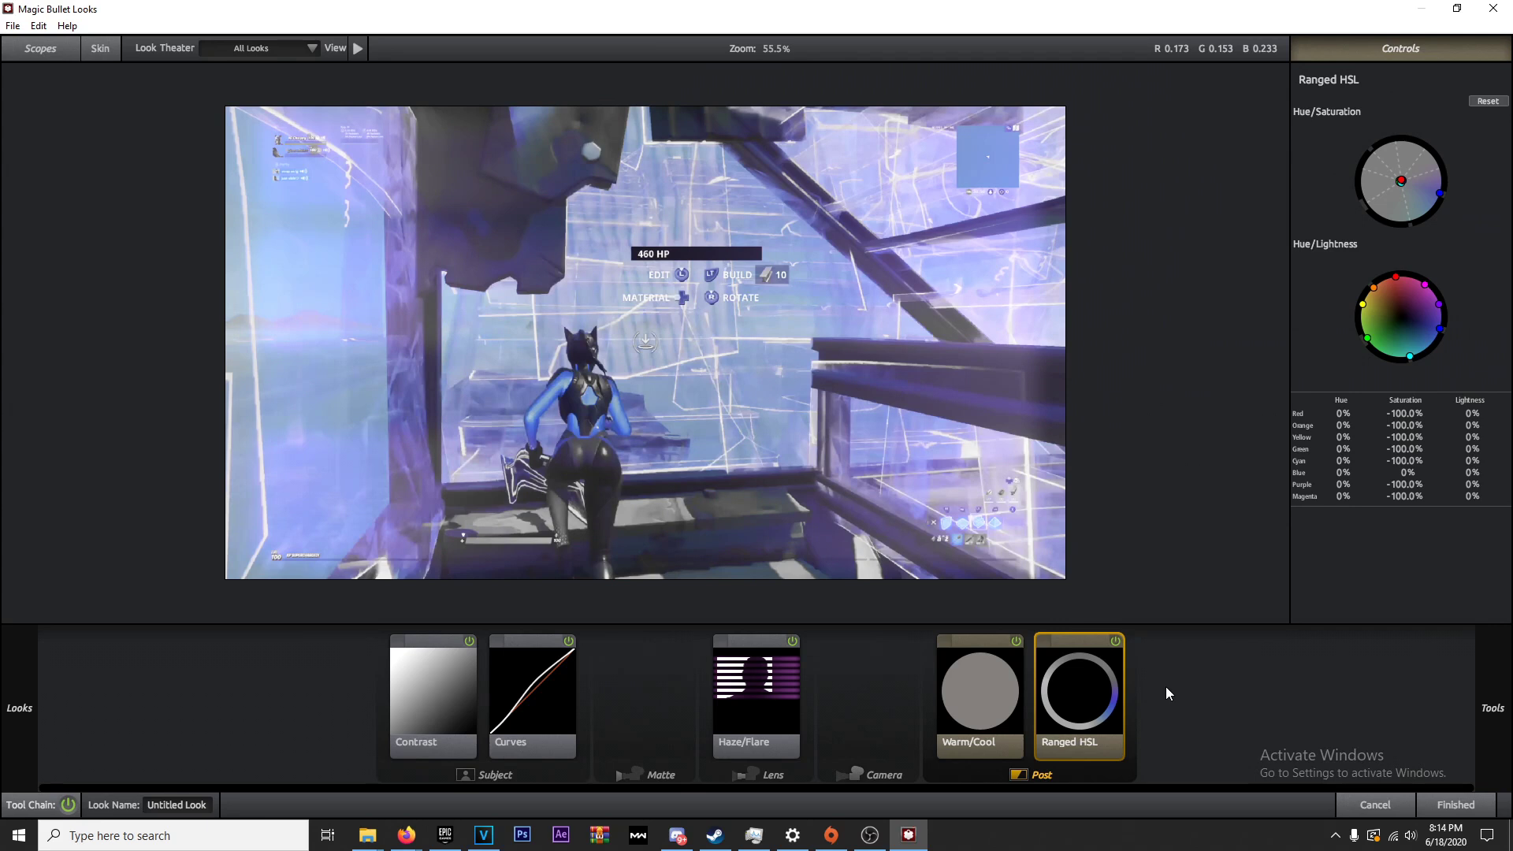